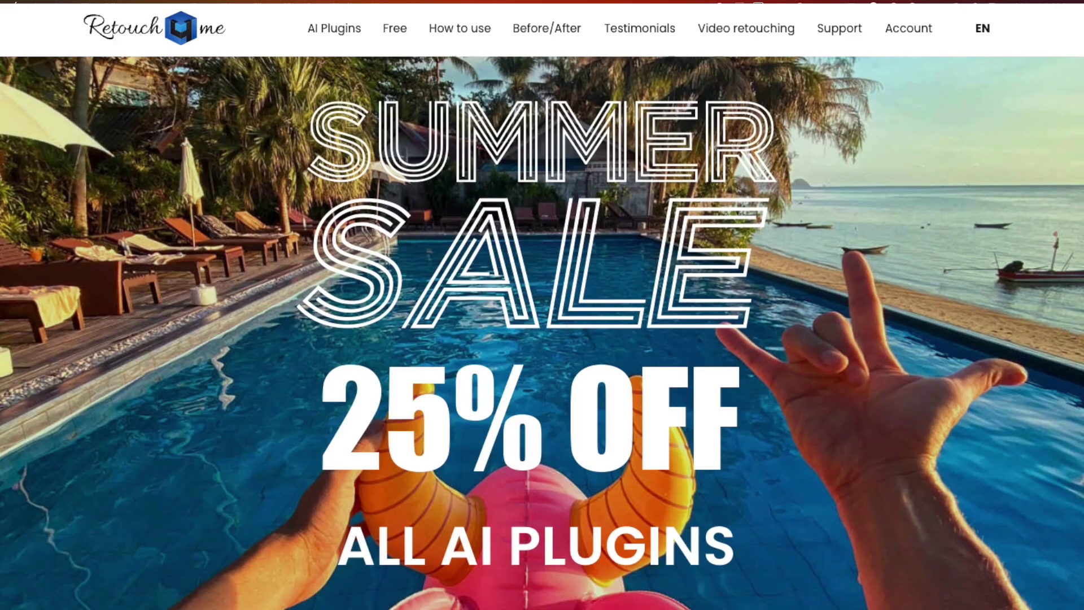
# Scroll through the Retouch4me AI plugin cards: Dodge&Burn, Portrait Volumes and Heal.
pyautogui.scroll(-7, 541, 334)
pyautogui.scroll(-7, 542, 333)
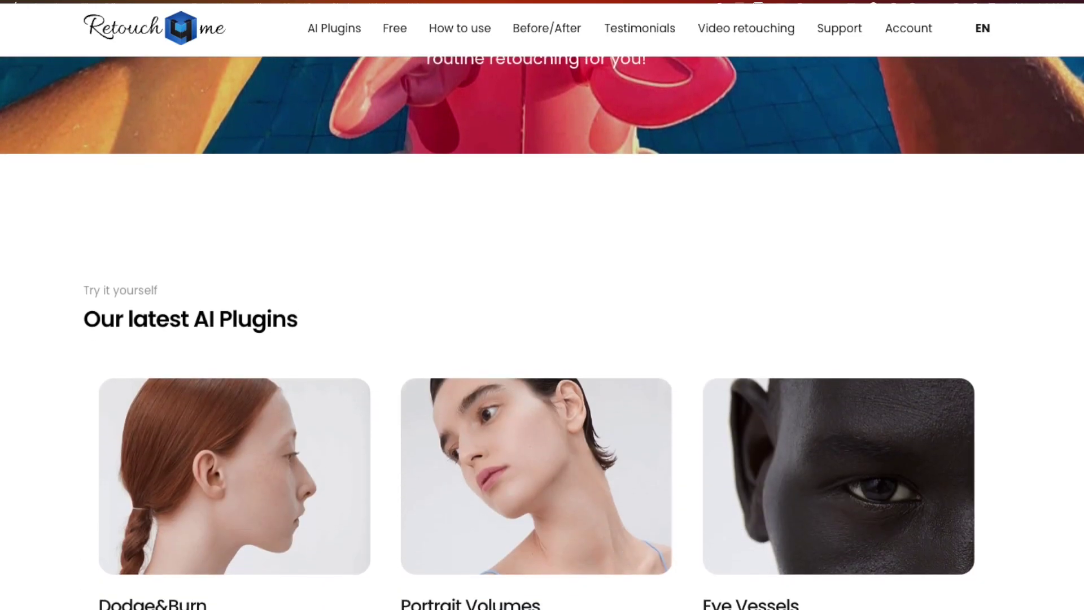
pyautogui.scroll(-3, 542, 333)
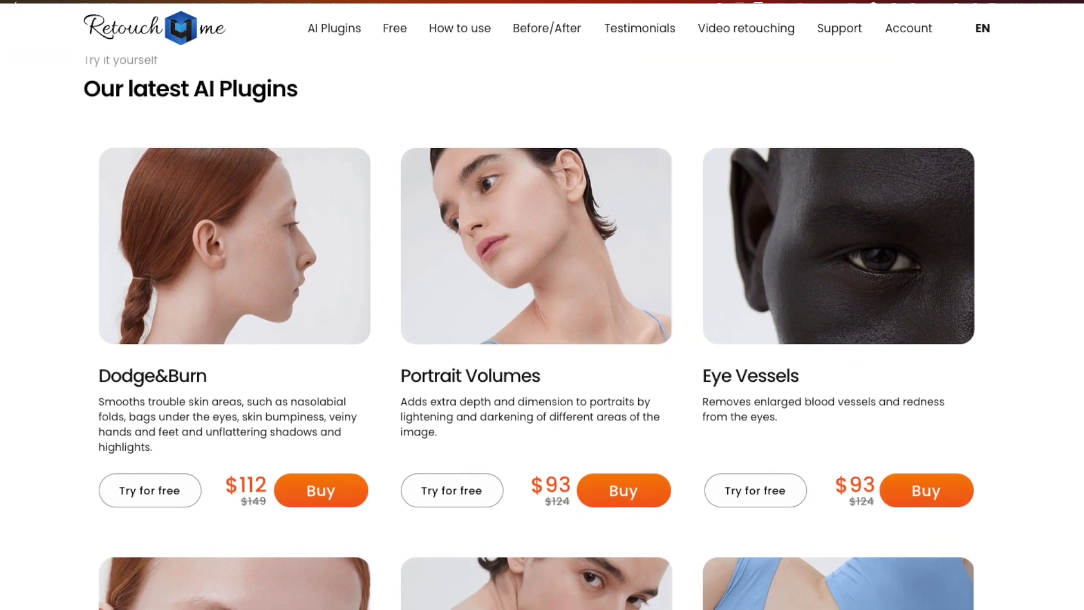
pyautogui.scroll(-4, 542, 333)
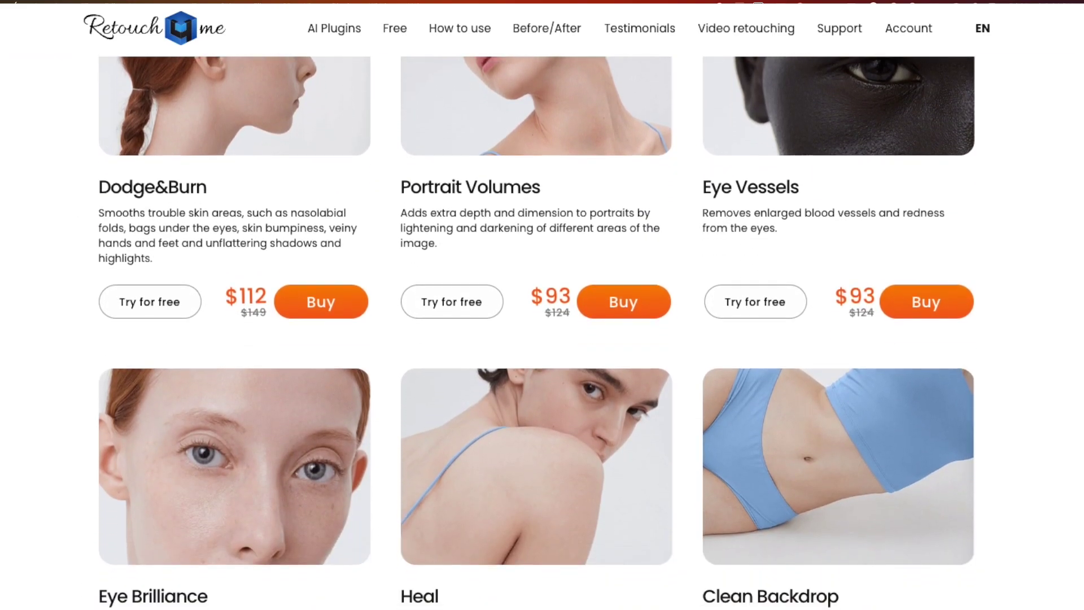
pyautogui.scroll(-9, 542, 333)
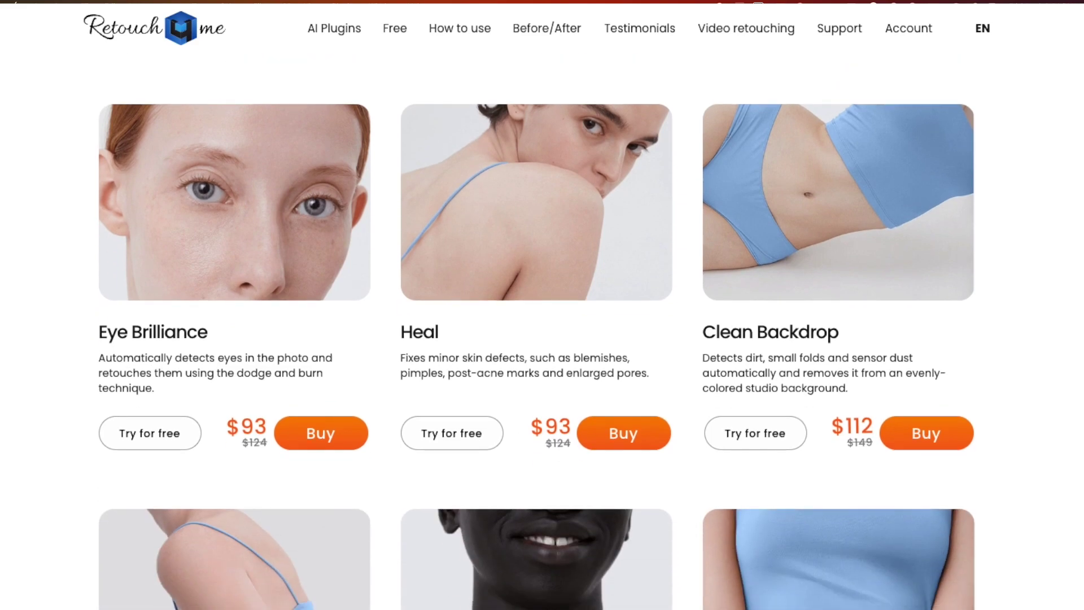
pyautogui.scroll(-2, 542, 333)
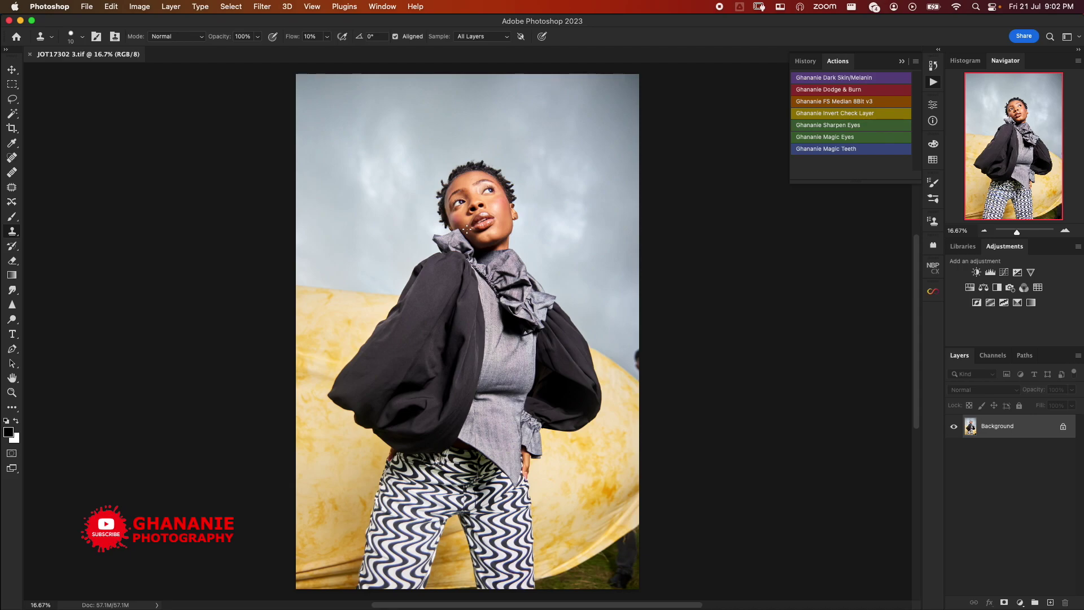
# Zoom in to 100% and pan to inspect the woman's face, then return to 50%.
pyautogui.press('super+equal')
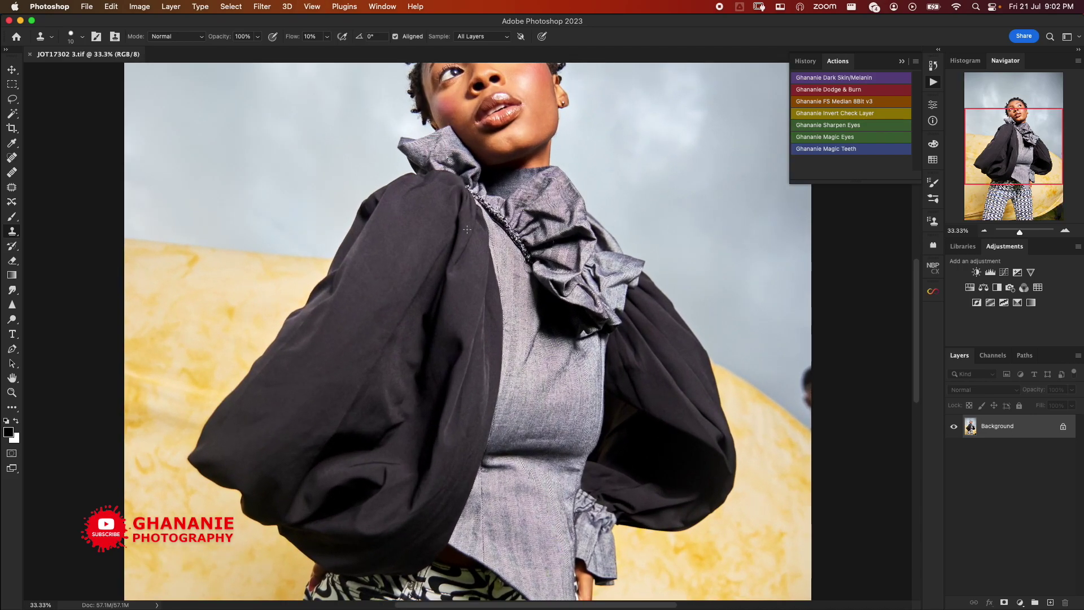
pyautogui.press('super+equal')
pyautogui.moveTo(525, 118); pyautogui.dragTo(574, 404)
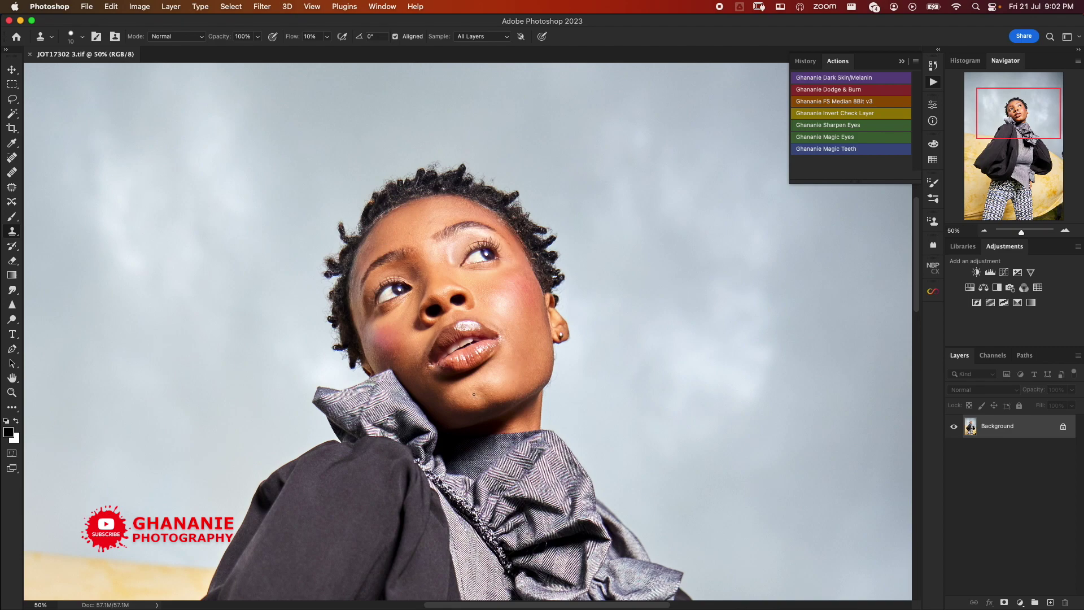
pyautogui.press('super+equal')
pyautogui.press('super+equal')
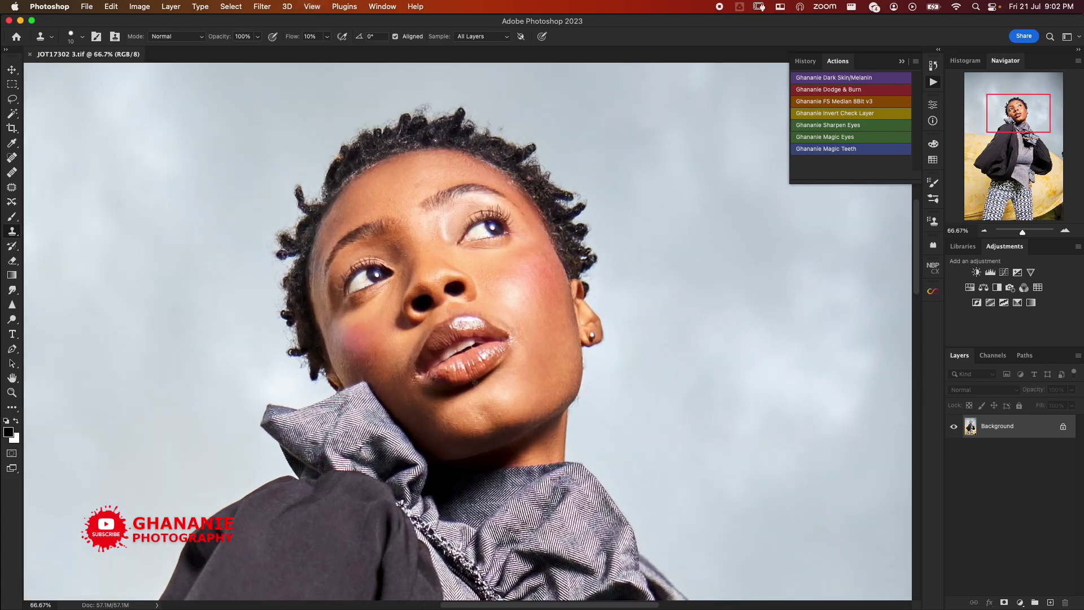
pyautogui.moveTo(459, 289); pyautogui.dragTo(474, 331)
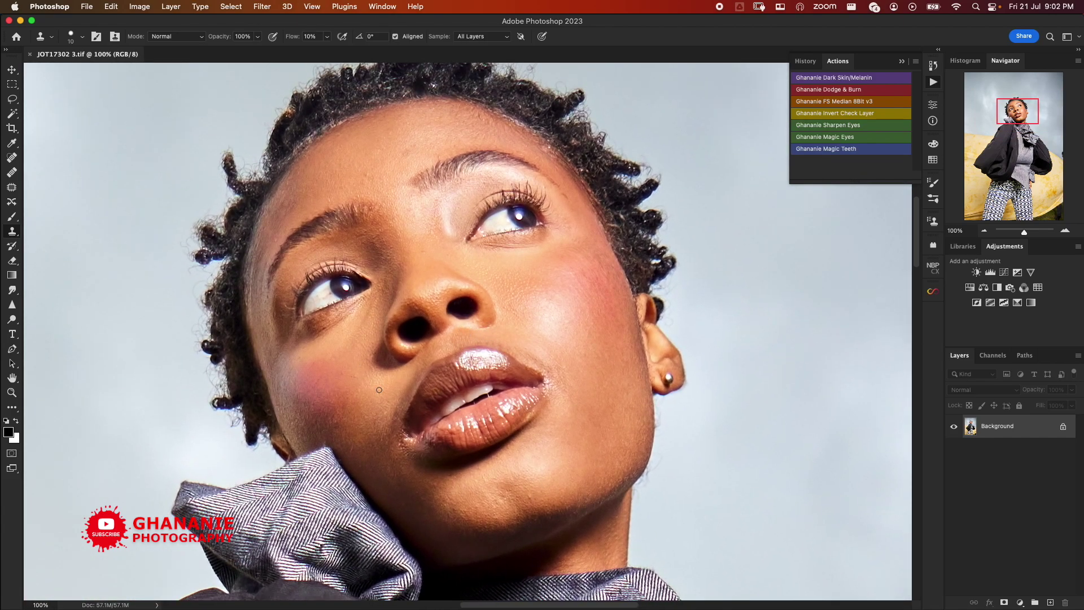
pyautogui.press('super+minus')
pyautogui.press('super+minus')
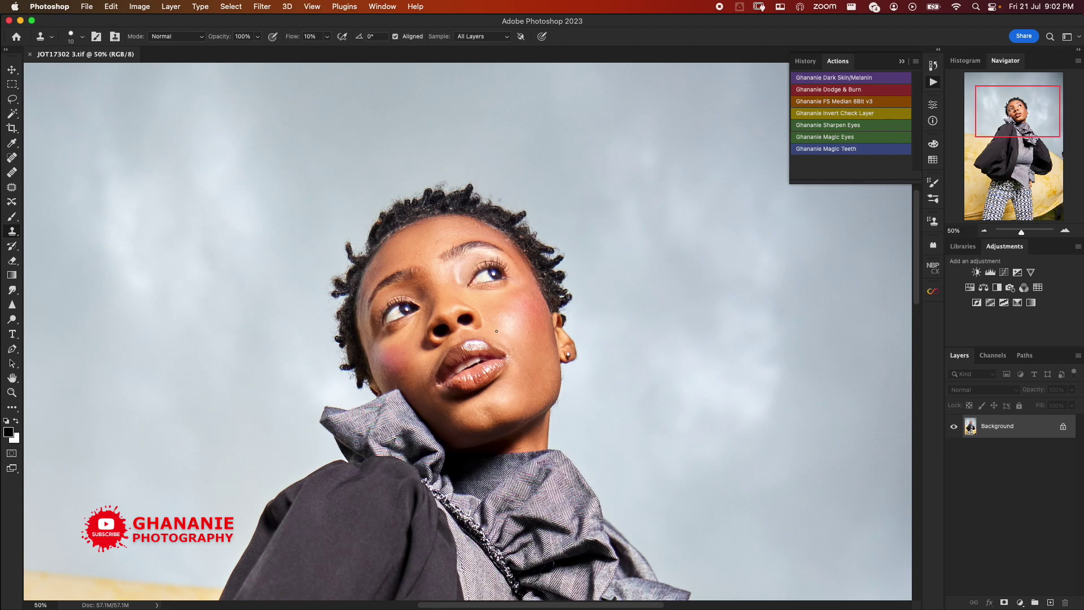
pyautogui.scroll(-5, 526, 300)
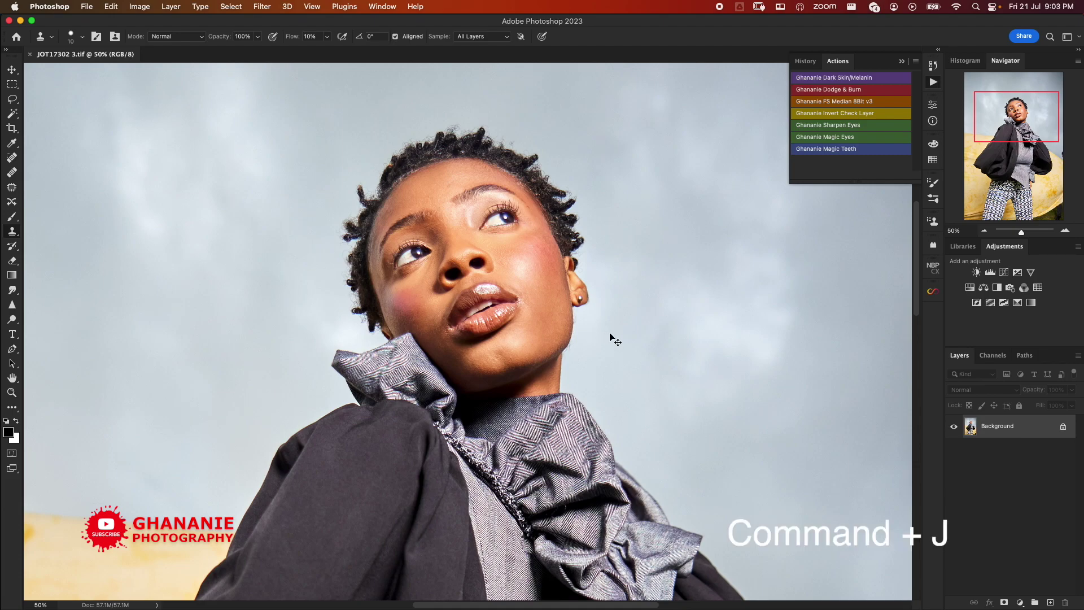
# Duplicate the photo to Layer 1 and run the Retouch4me Heal filter on it.
pyautogui.press('super+j')
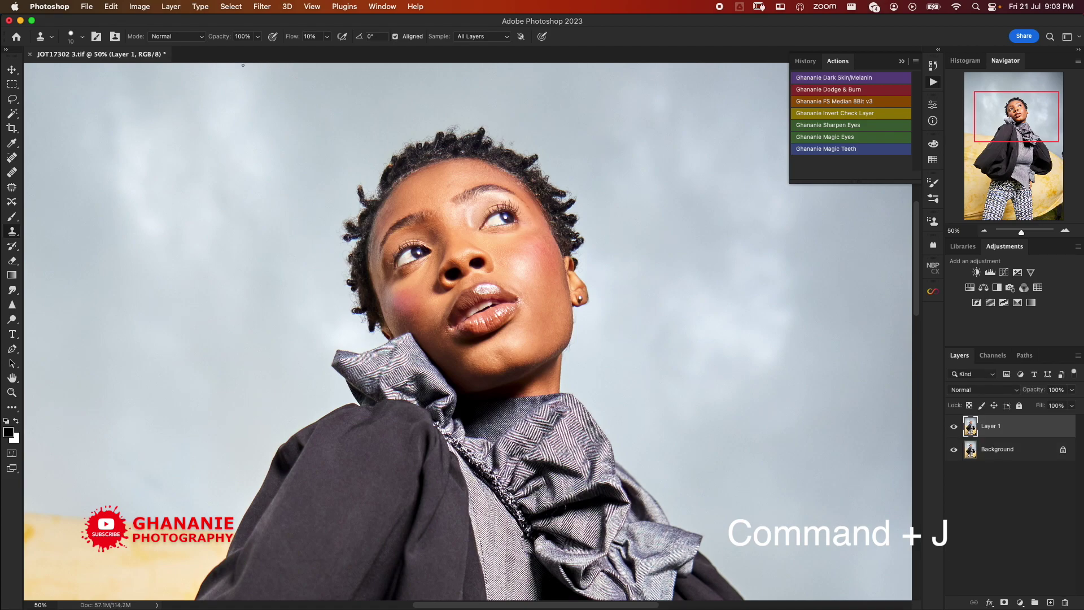
pyautogui.click(261, 7)
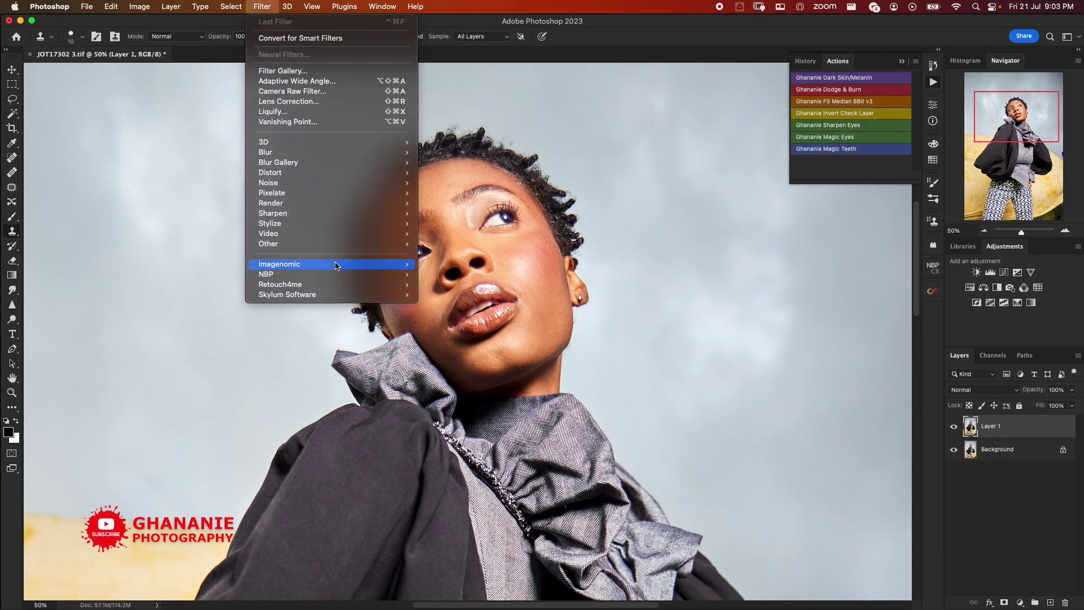
pyautogui.moveTo(358, 285)
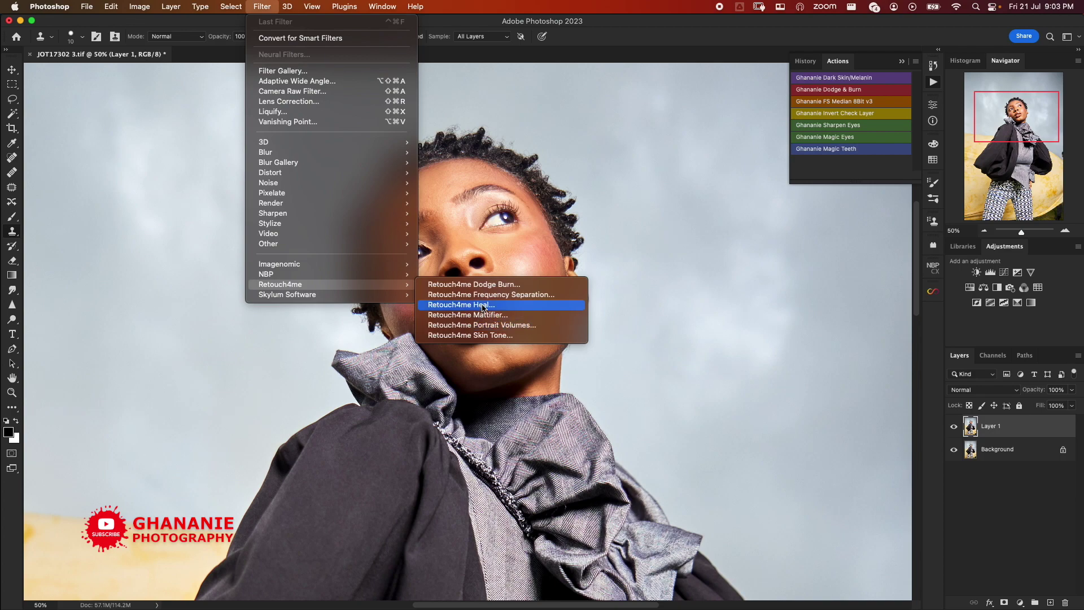
pyautogui.click(489, 314)
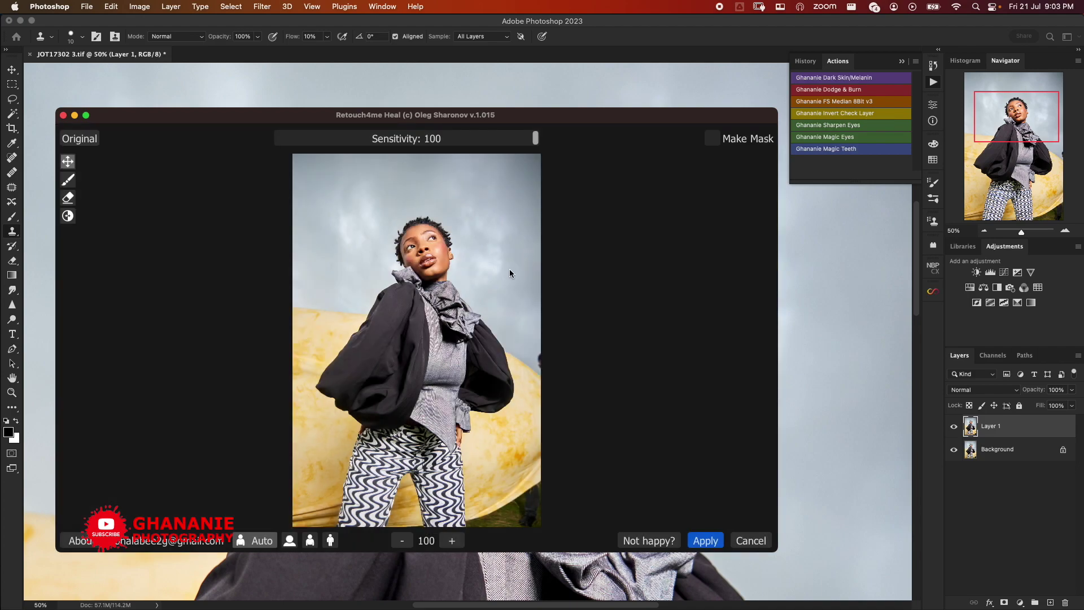
# Maximise the Heal window, zoom the preview to 150 and compare with the original.
pyautogui.doubleClick(563, 116)
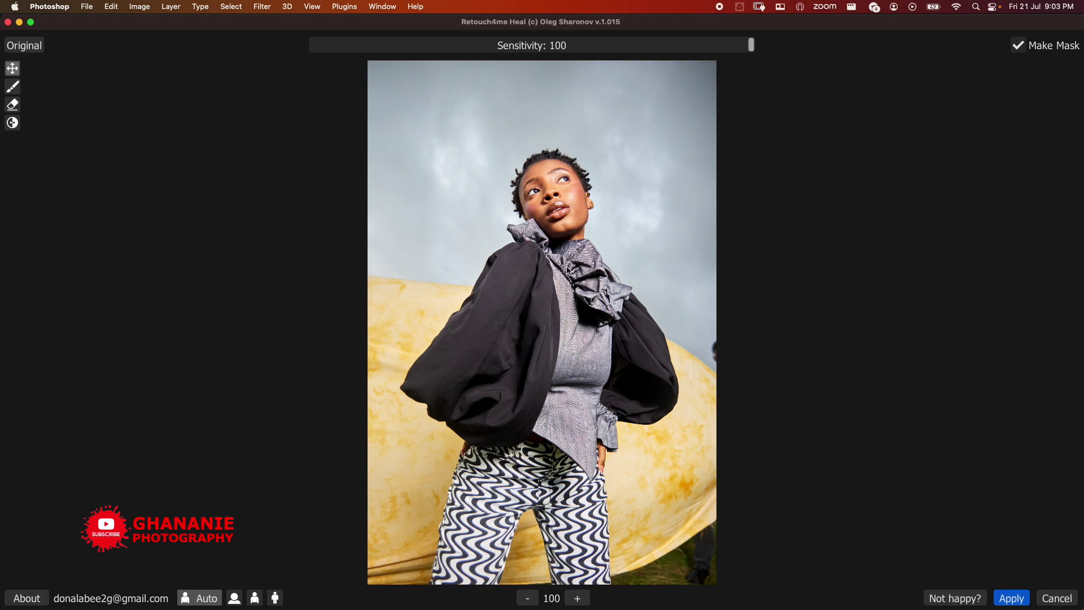
pyautogui.click(576, 598)
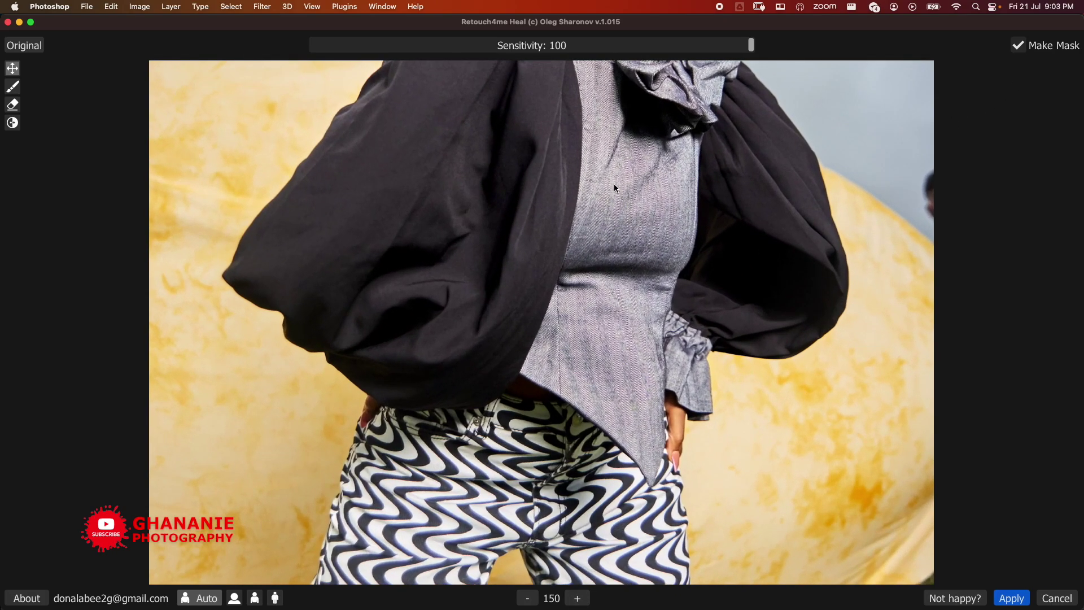
pyautogui.scroll(5, 593, 334)
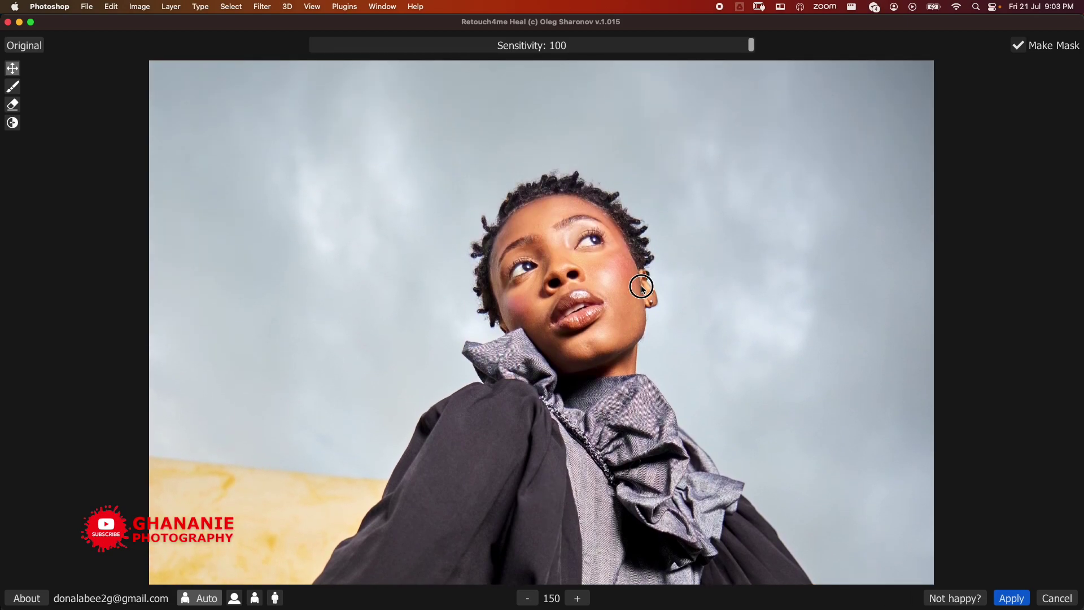
pyautogui.scroll(1, 626, 310)
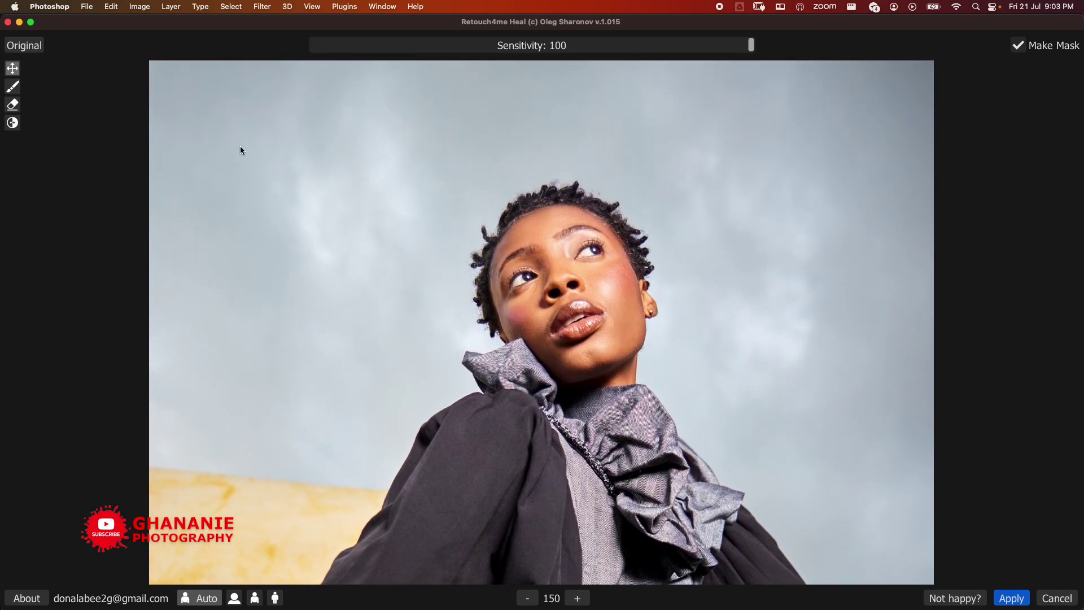
pyautogui.click(33, 46)
pyautogui.click(34, 46)
# Zoom the preview to 200, compare with the original again, and try lowering Sensitivity.
pyautogui.click(577, 598)
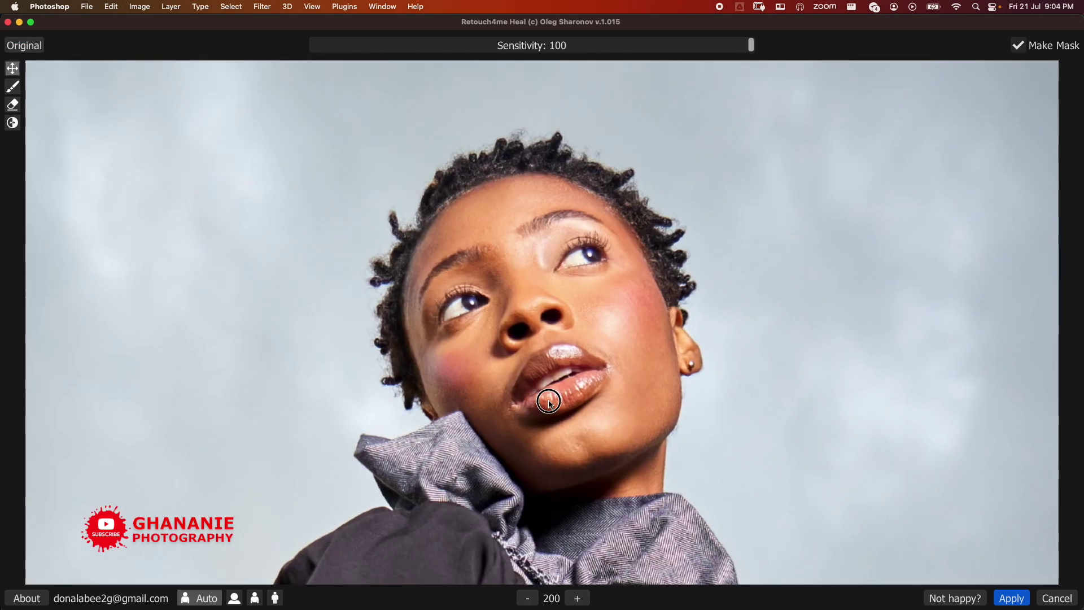
pyautogui.click(33, 48)
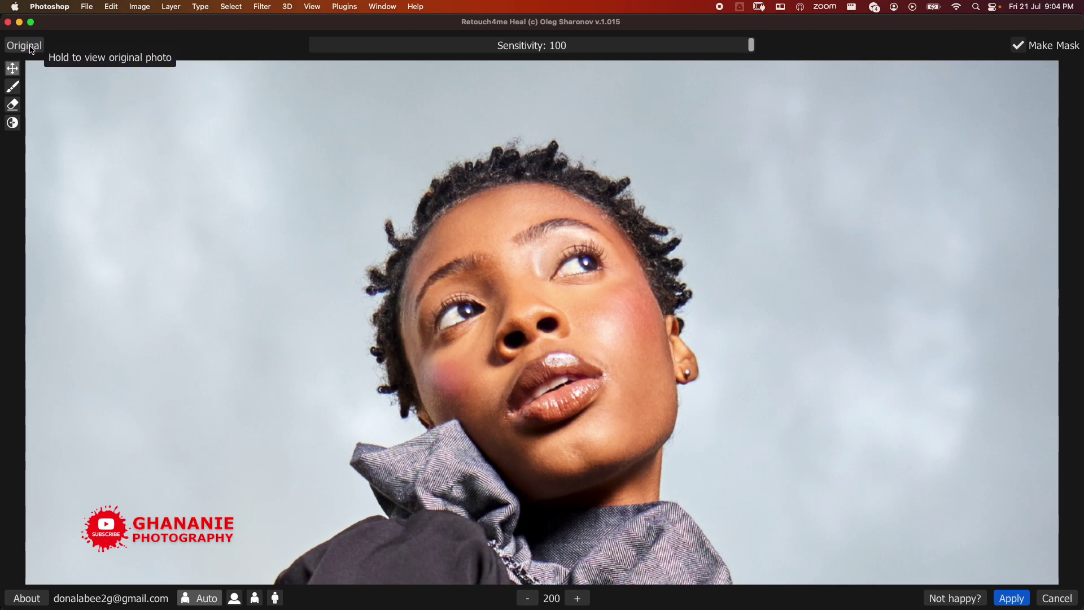
pyautogui.click(31, 48)
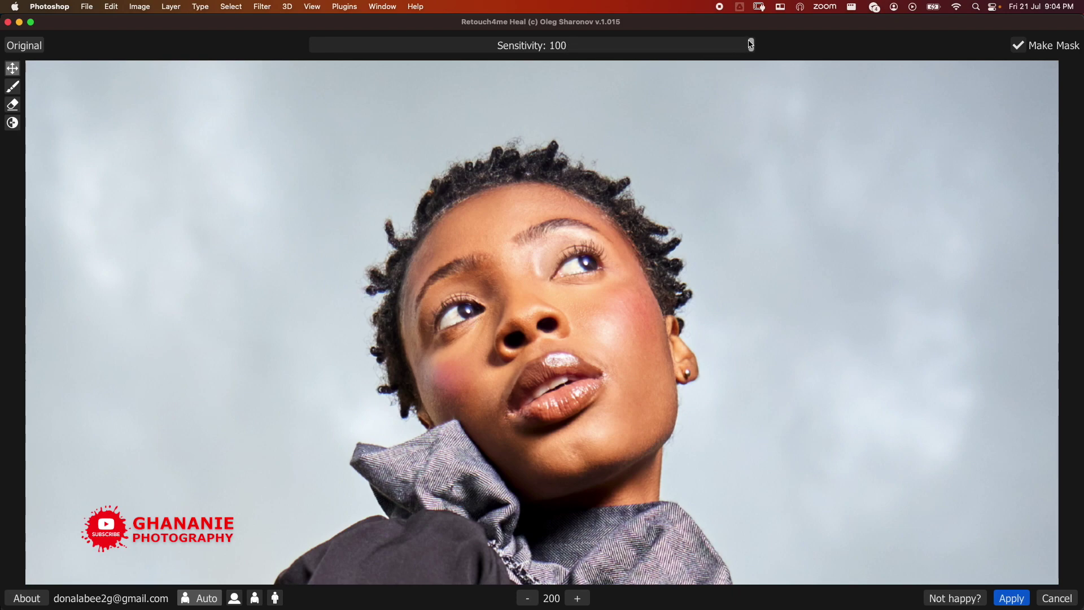
pyautogui.moveTo(750, 45); pyautogui.dragTo(792, 49)
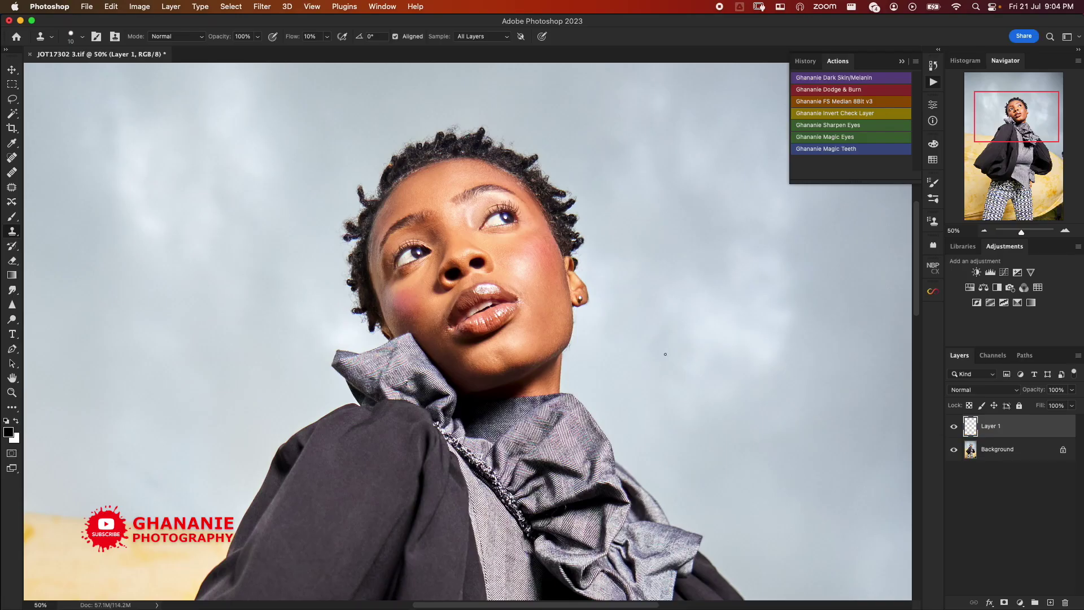
# Toggle Layer 1 for a before/after check, then save the portrait as a TIFF.
pyautogui.click(953, 426)
pyautogui.click(954, 427)
pyautogui.press('super+s')
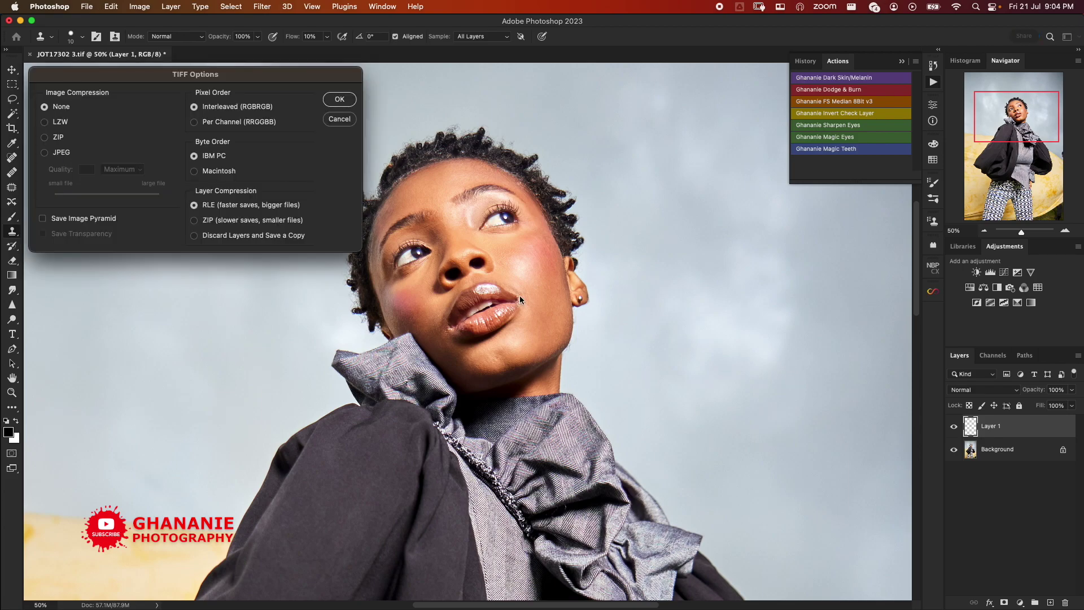
pyautogui.click(337, 100)
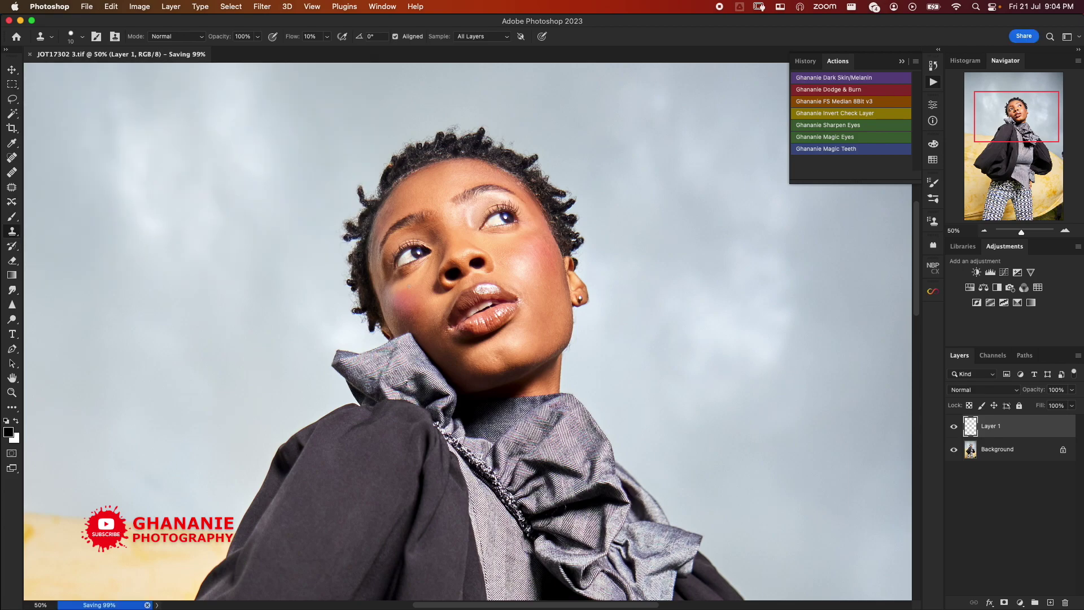
# Pan around the portrait to inspect the healed face.
pyautogui.moveTo(518, 440); pyautogui.dragTo(515, 413)
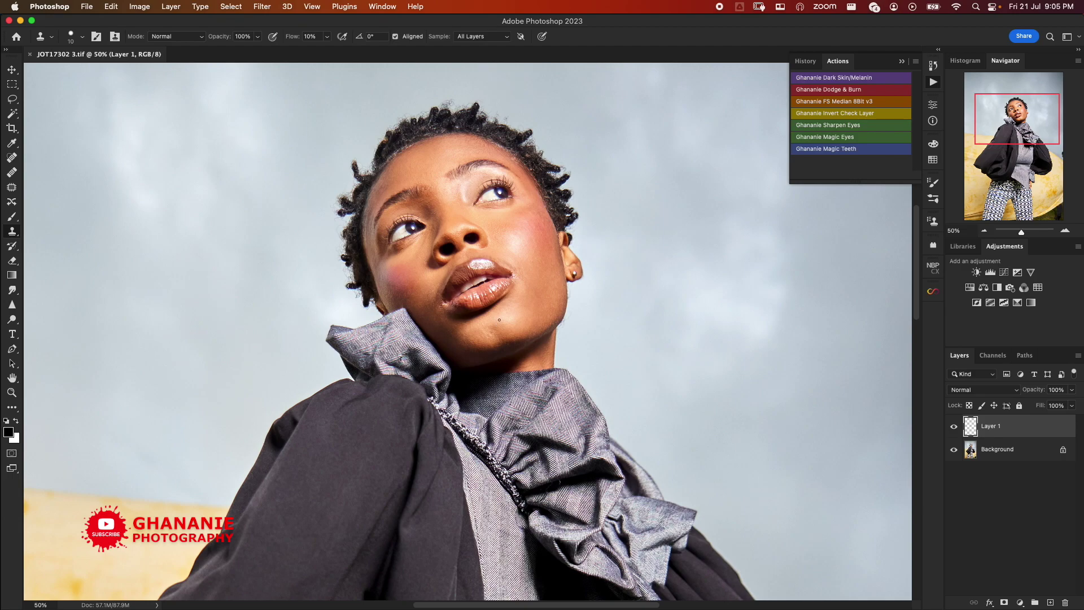
pyautogui.moveTo(590, 261)
pyautogui.mouseDown()
pyautogui.moveTo(574, 240)
pyautogui.moveTo(671, 232)
pyautogui.moveTo(682, 241)
pyautogui.moveTo(638, 294)
pyautogui.mouseUp()
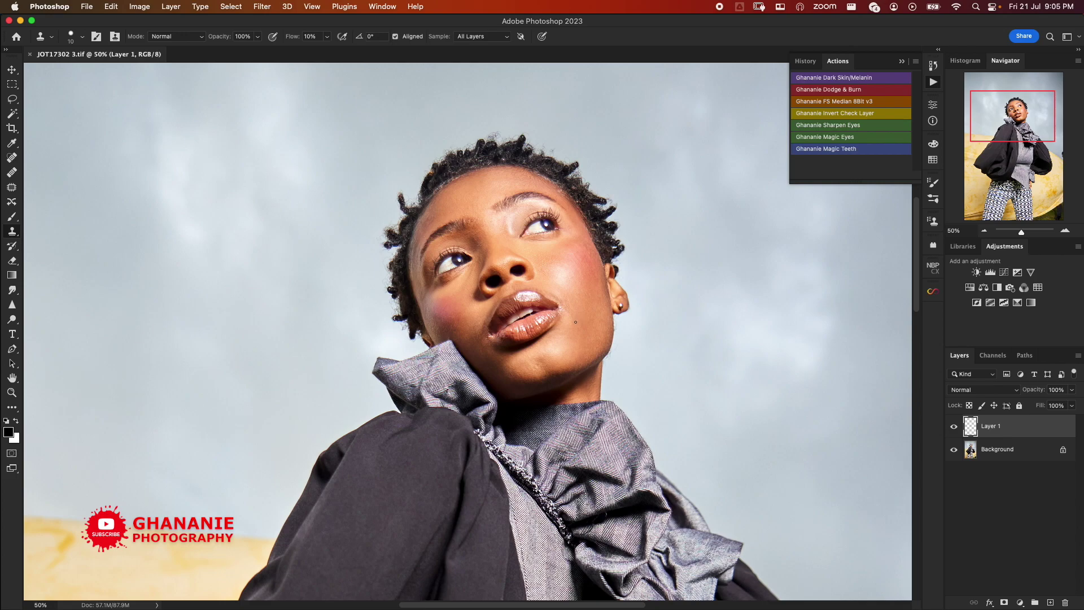
pyautogui.hscroll(3, 575, 322)
# Stamp all visible layers into Layer 2 and launch Retouch4me Dodge Burn on it.
pyautogui.press('super+shift+alt+e')
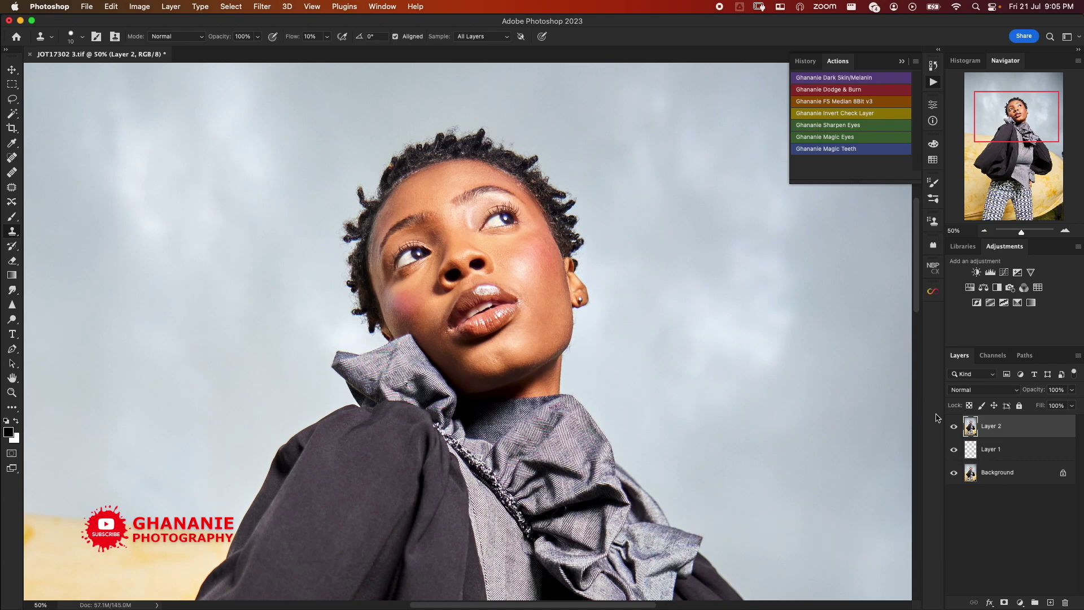
pyautogui.click(269, 9)
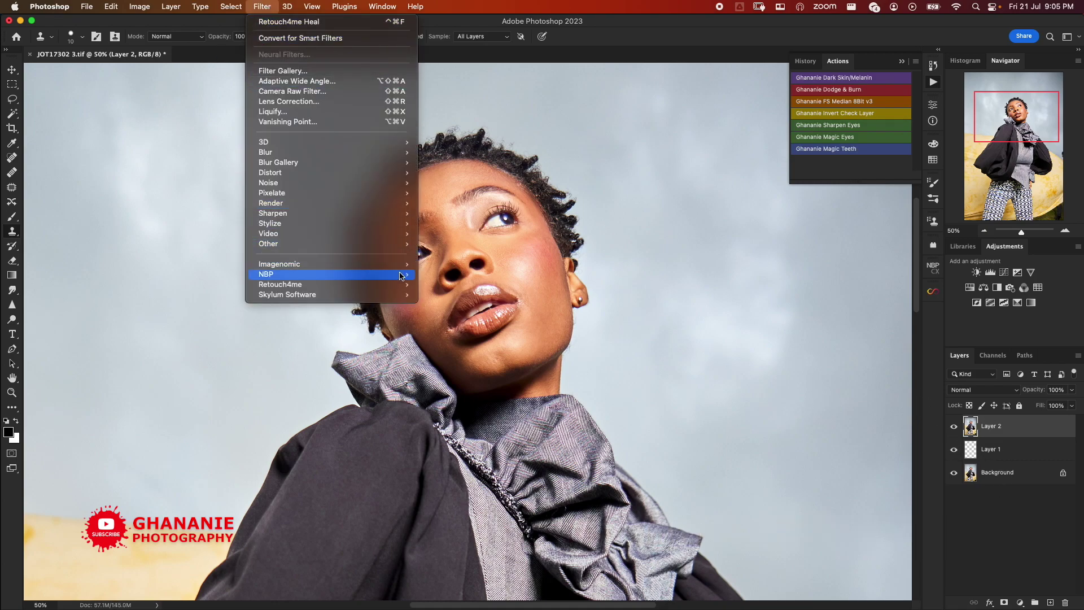
pyautogui.moveTo(387, 288)
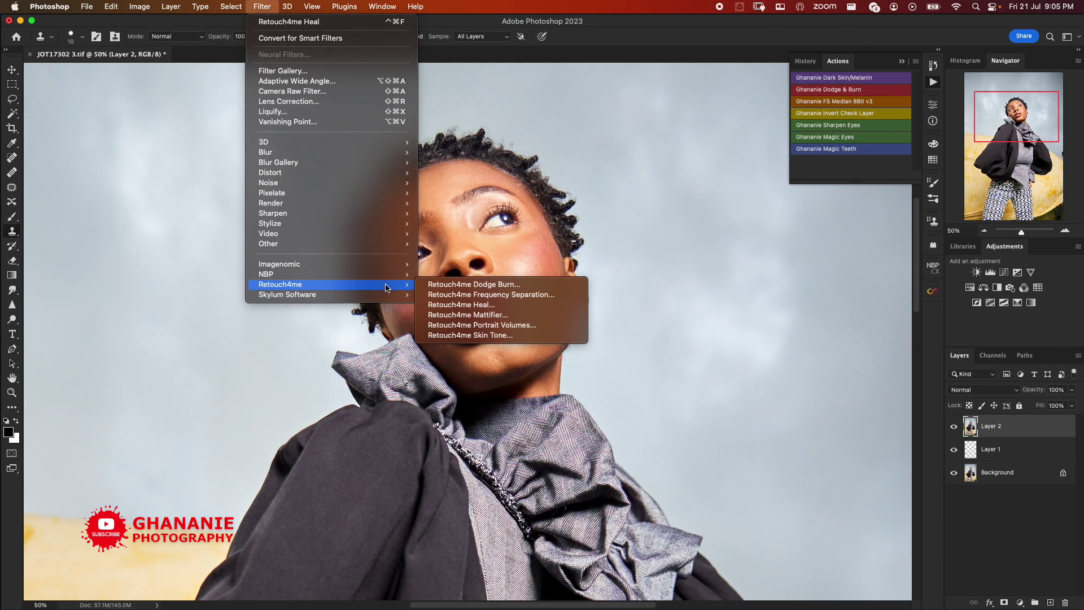
pyautogui.click(506, 284)
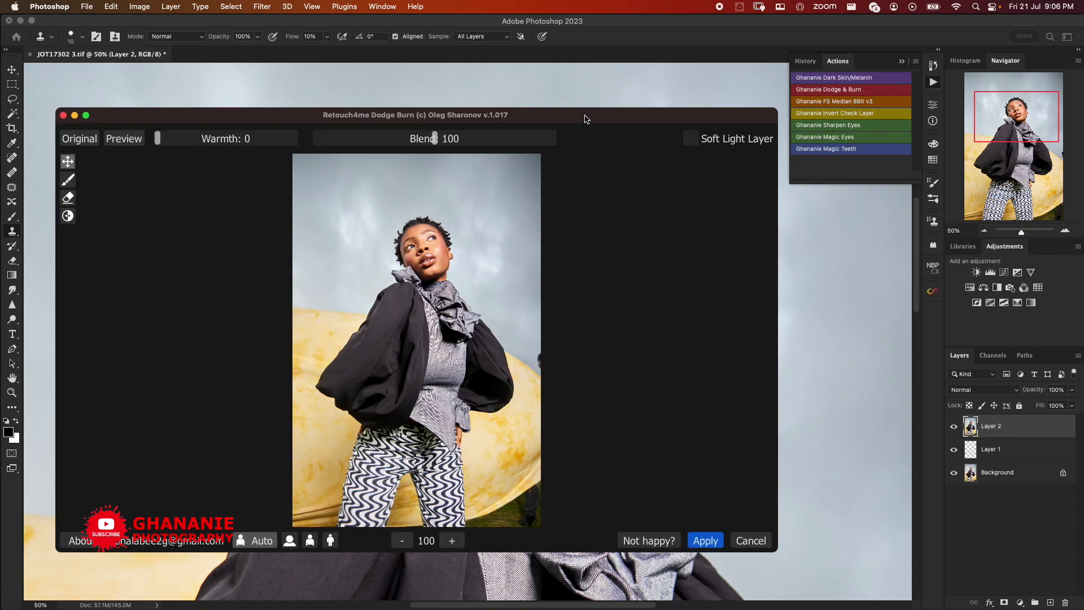
# Maximise the Dodge Burn window and zoom the preview between 150 and 200 on the face.
pyautogui.doubleClick(587, 113)
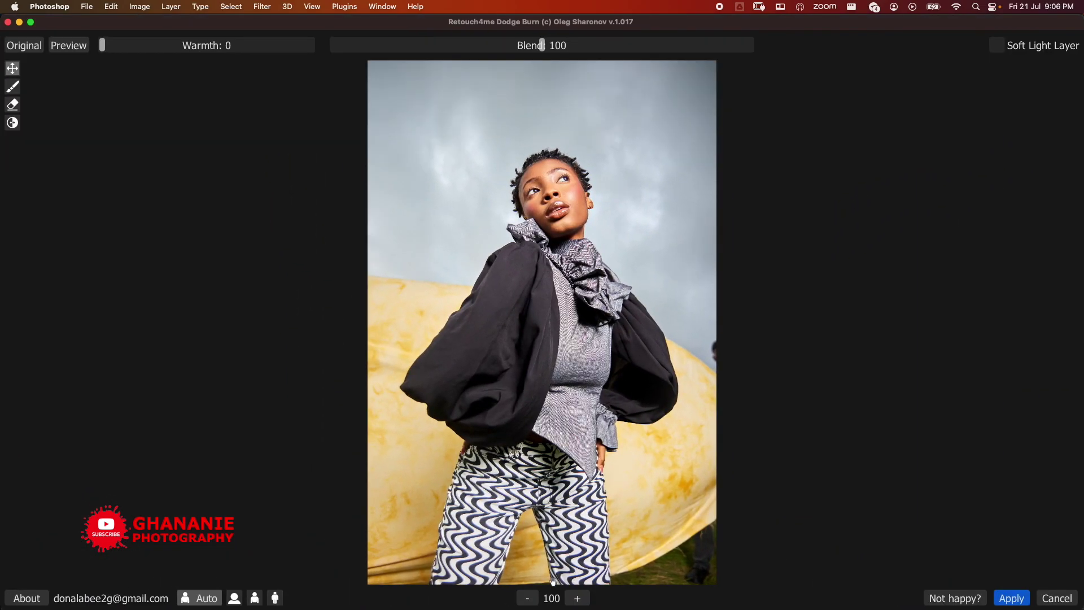
pyautogui.click(578, 597)
pyautogui.moveTo(598, 74); pyautogui.dragTo(616, 327)
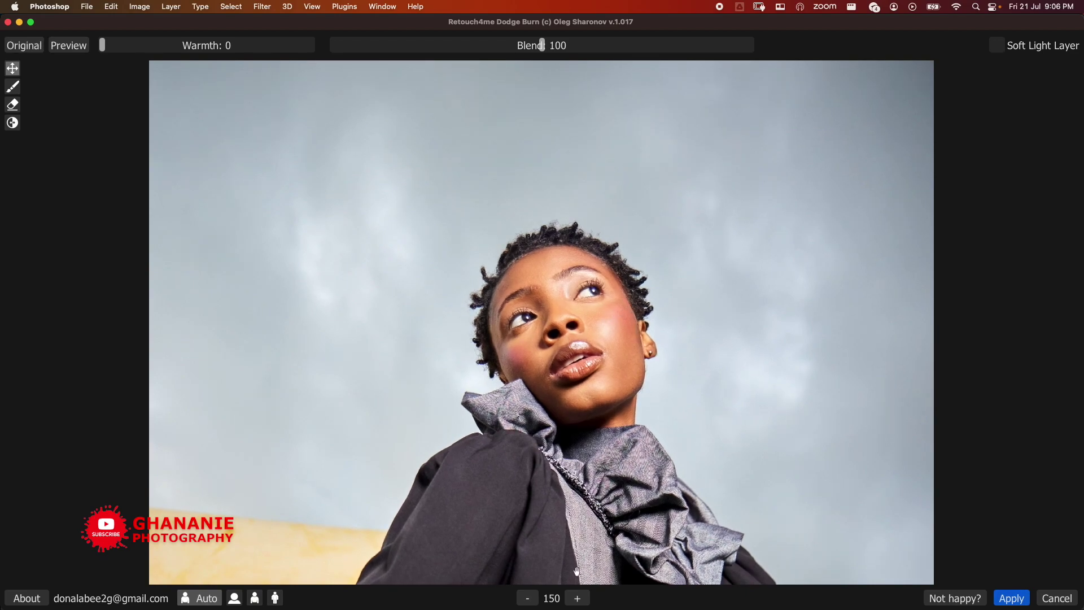
pyautogui.click(577, 598)
pyautogui.scroll(5, 547, 362)
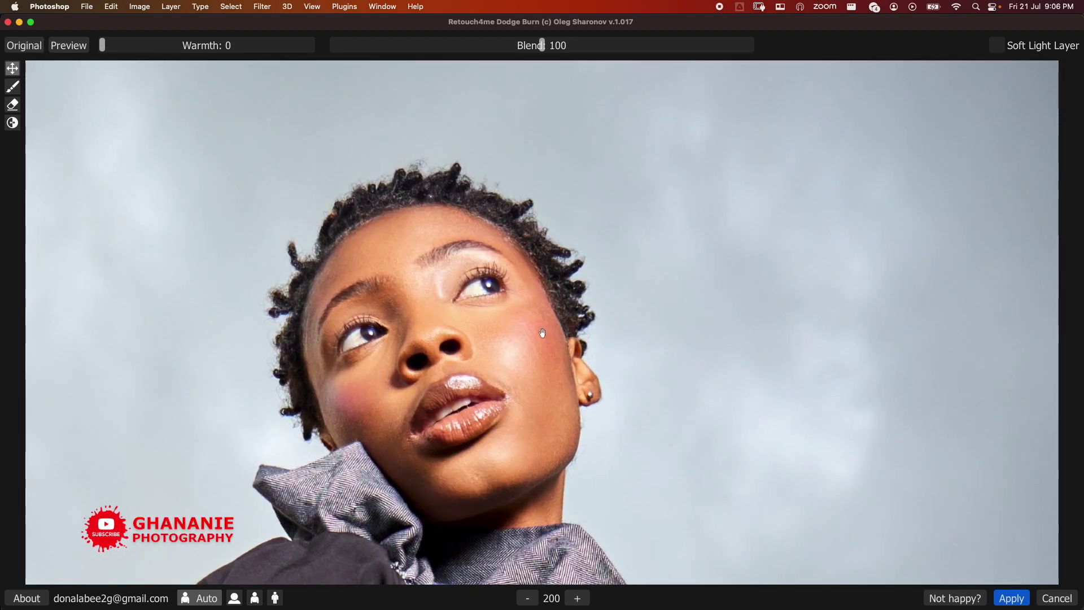
pyautogui.click(531, 599)
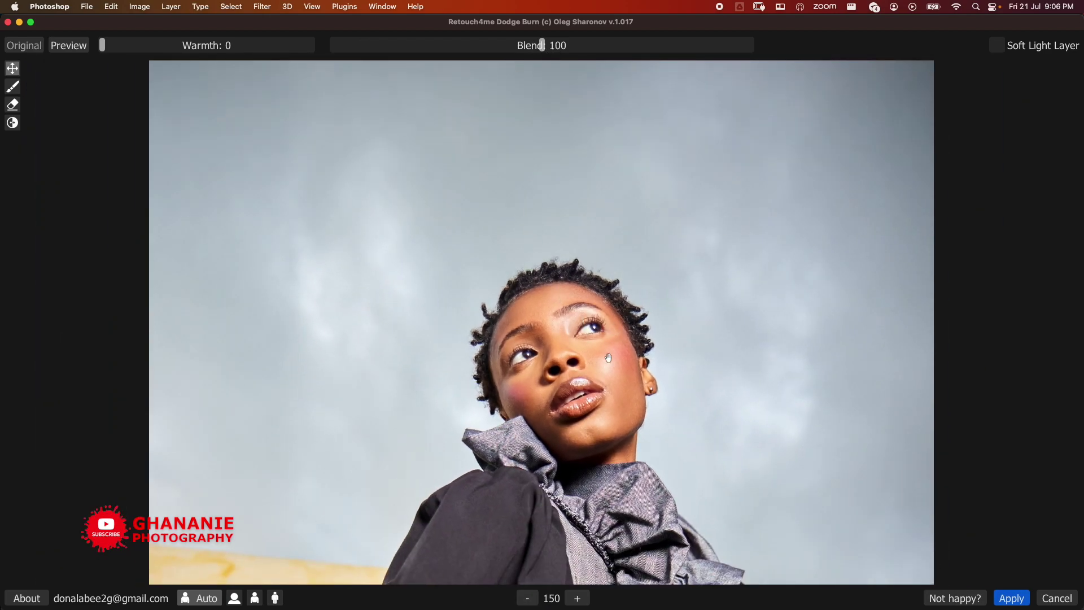
pyautogui.scroll(-5, 505, 307)
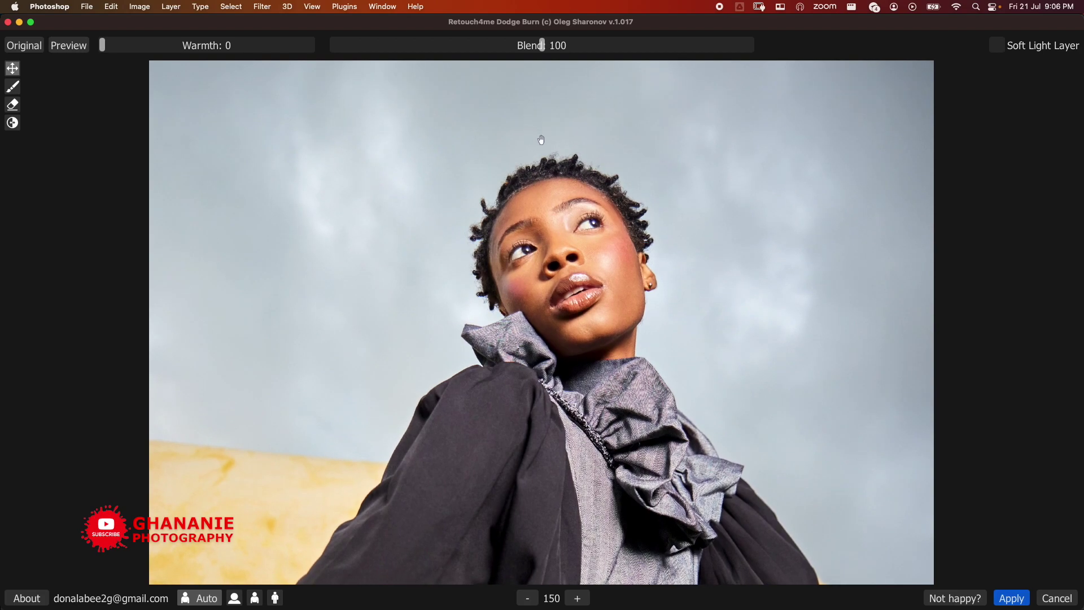
# Enable Soft Light Layer output and toggle the dodge-and-burn map preview.
pyautogui.click(998, 46)
pyautogui.click(70, 46)
pyautogui.click(70, 46)
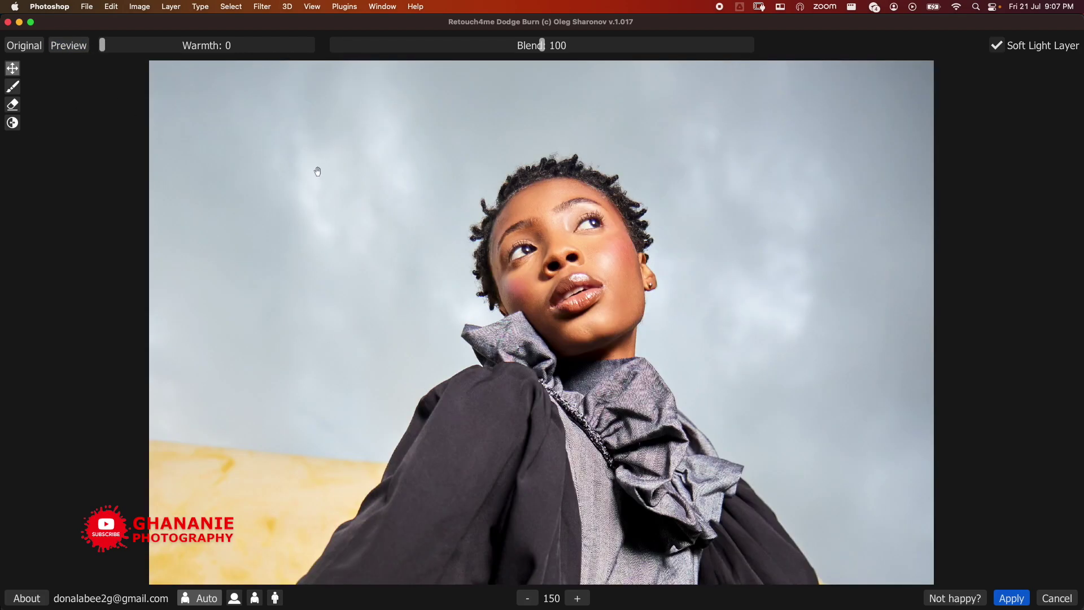
pyautogui.click(71, 47)
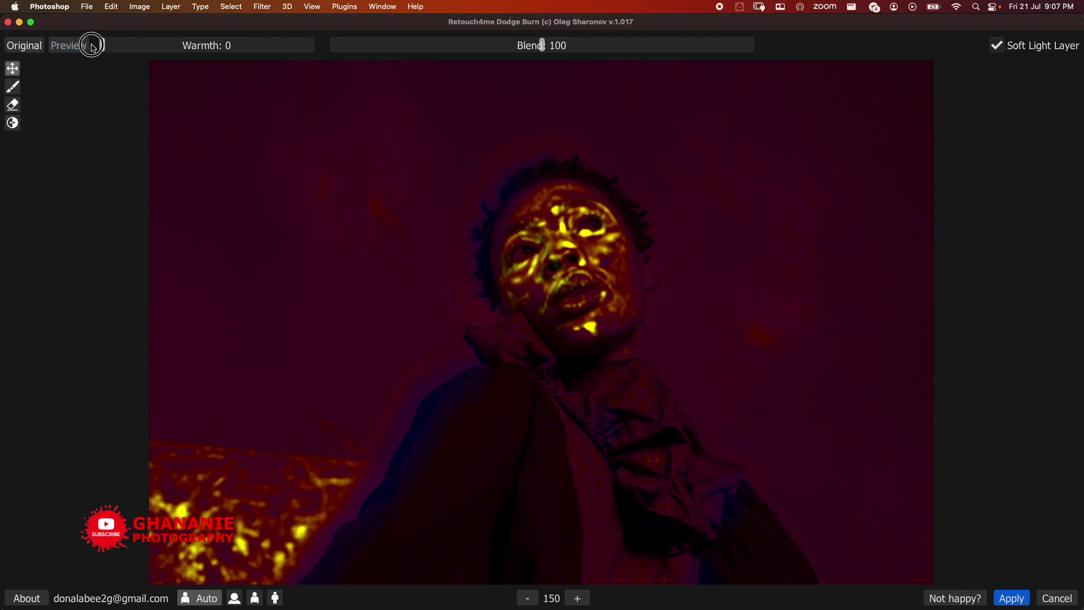
pyautogui.moveTo(95, 46); pyautogui.dragTo(101, 43)
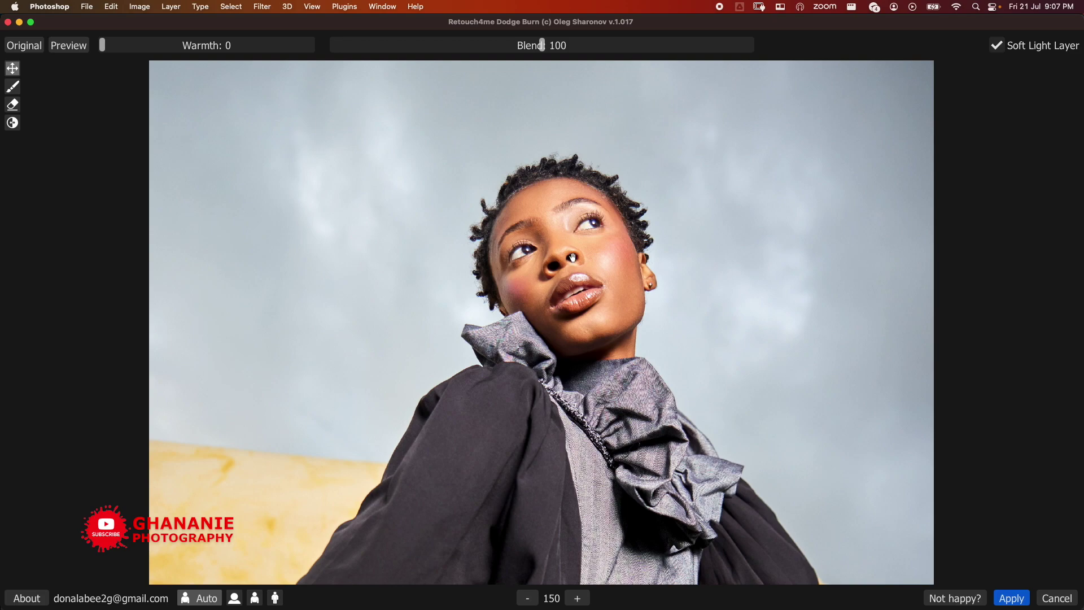
# Zoom to 200 on the face, inspect the mask, raise Blend to 120 and compare with the original.
pyautogui.scroll(3, 561, 262)
pyautogui.scroll(1, 542, 316)
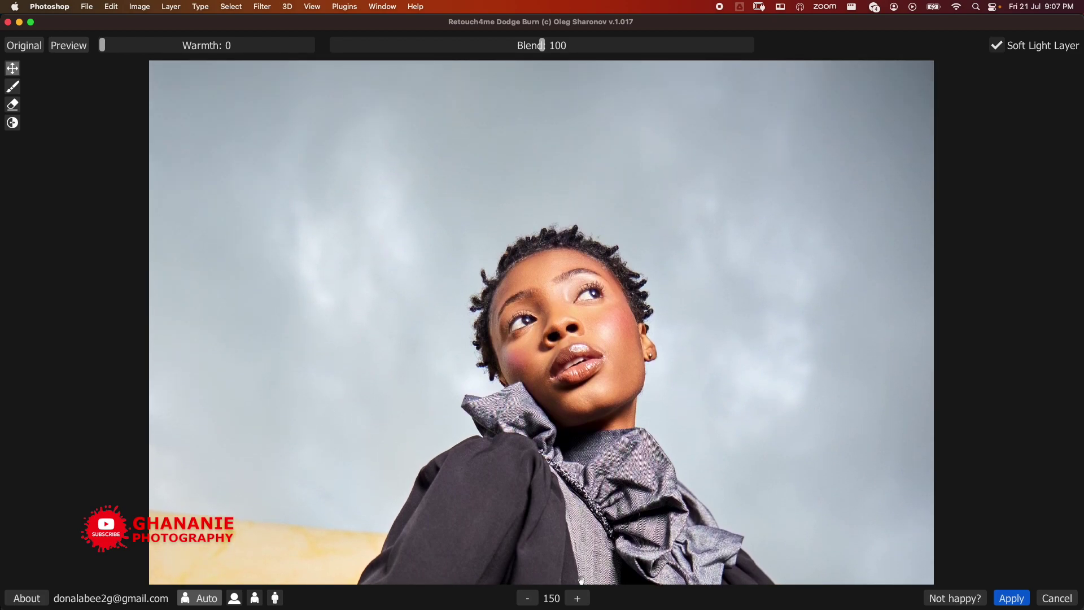
pyautogui.click(577, 597)
pyautogui.moveTo(588, 262); pyautogui.dragTo(511, 344)
pyautogui.moveTo(73, 47); pyautogui.dragTo(77, 48)
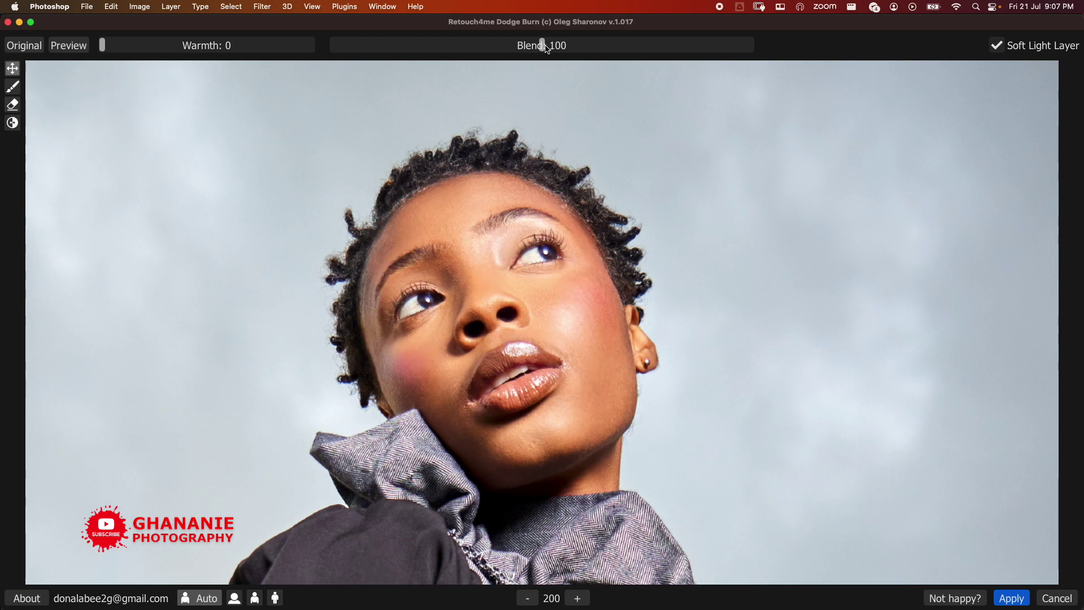
pyautogui.moveTo(541, 47); pyautogui.dragTo(585, 51)
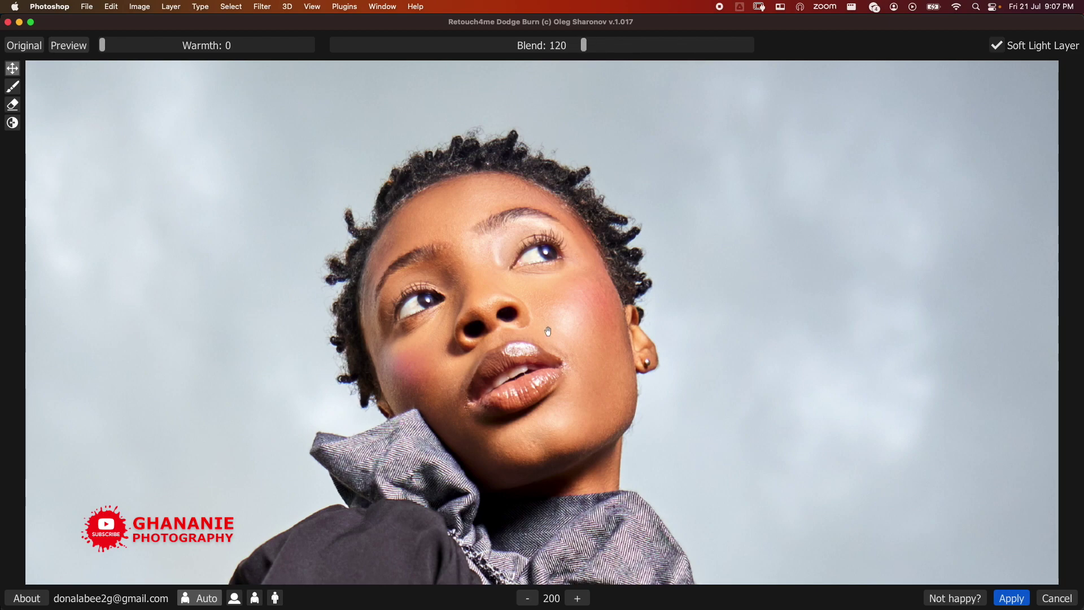
pyautogui.click(577, 329)
pyautogui.click(570, 332)
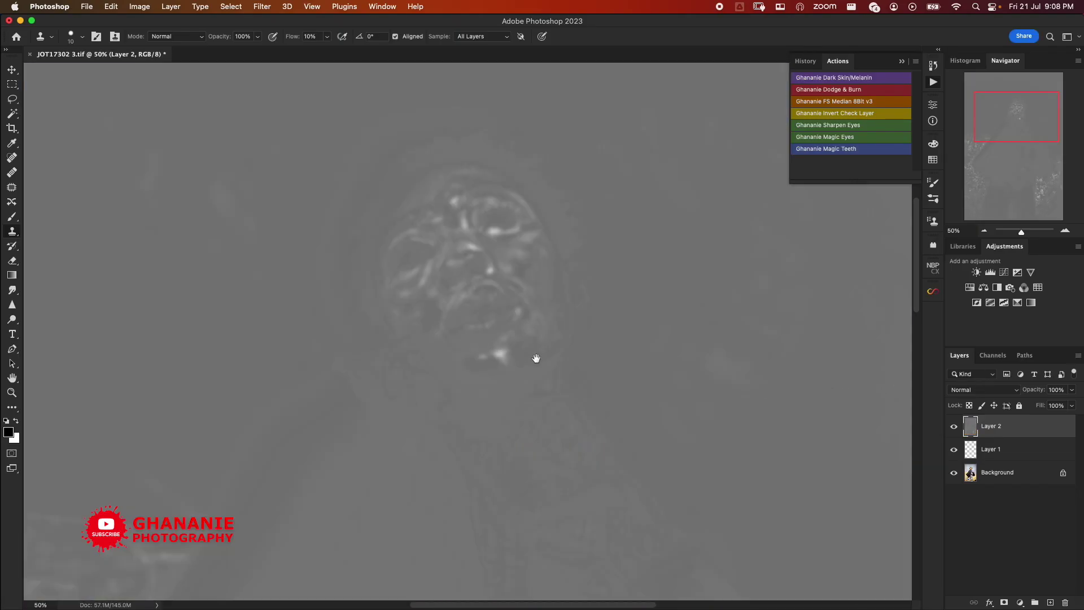
# Set Layer 2's blend mode to Soft Light.
pyautogui.moveTo(541, 360); pyautogui.dragTo(538, 317)
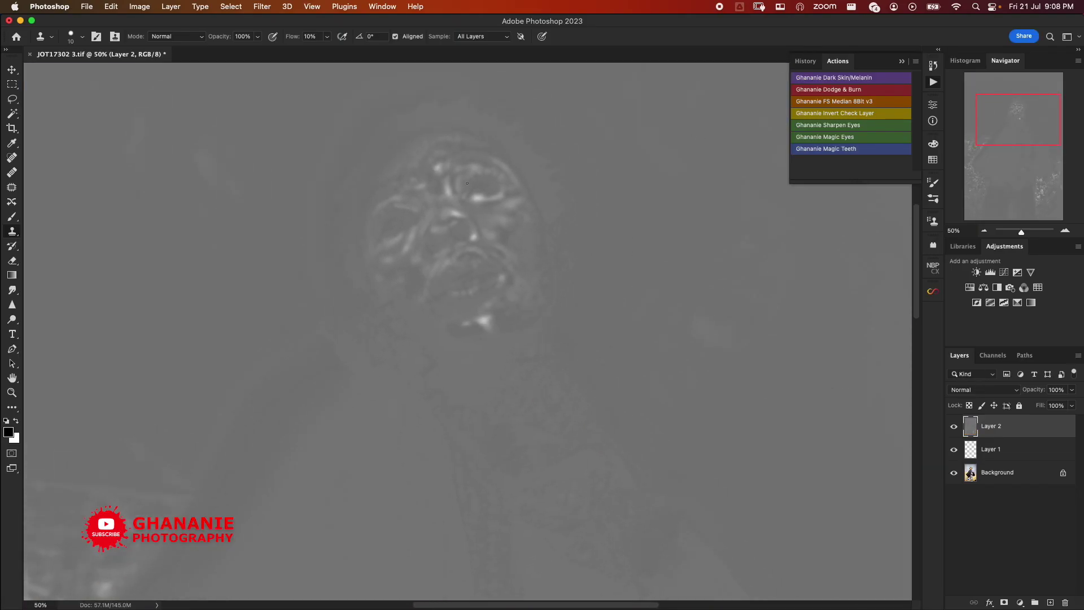
pyautogui.click(1014, 390)
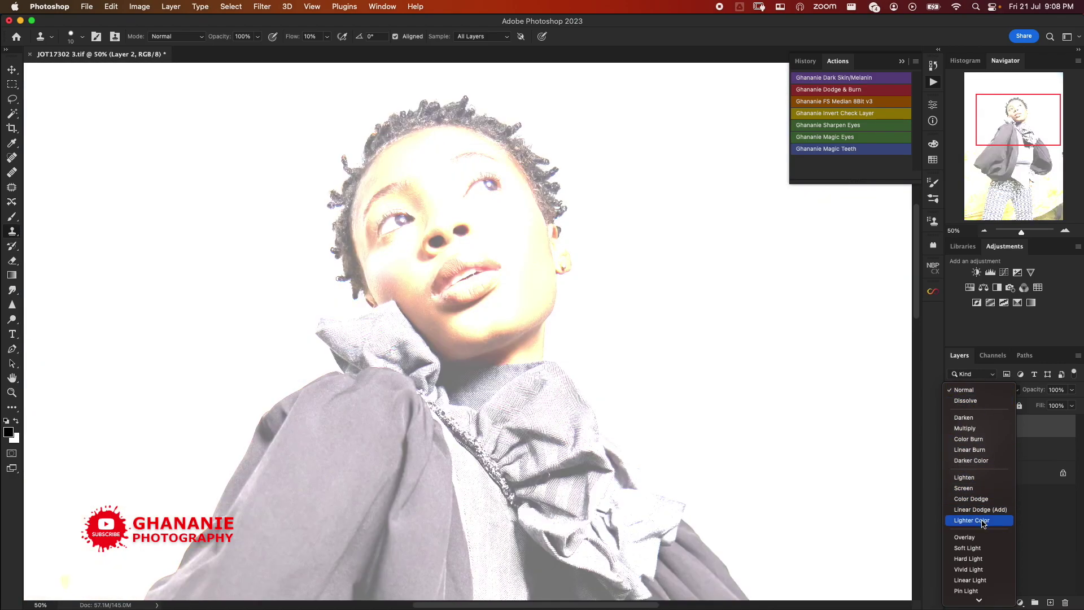
pyautogui.click(970, 548)
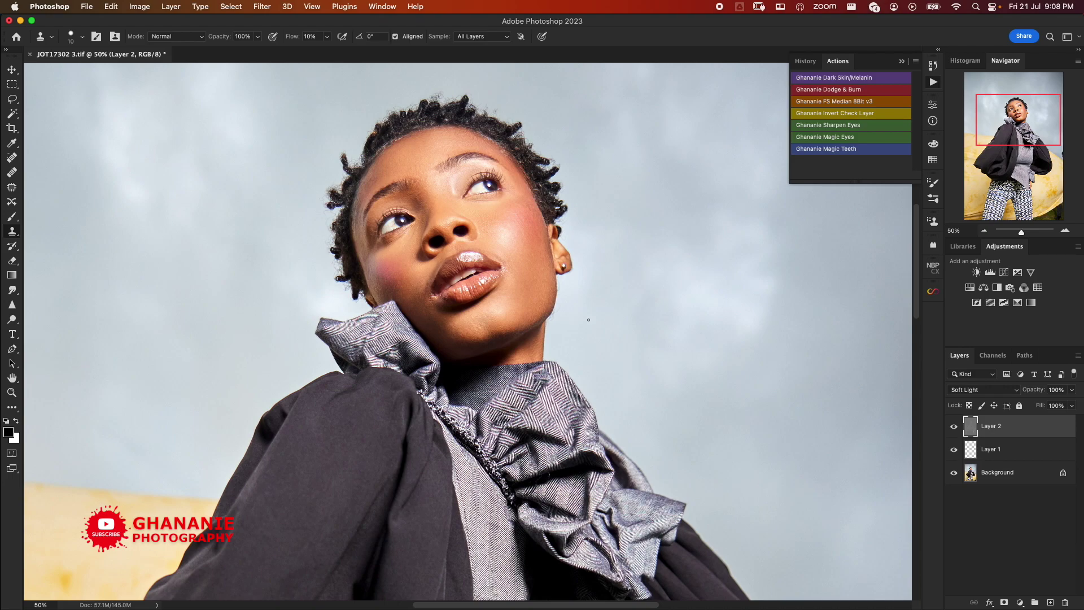
pyautogui.moveTo(536, 278)
pyautogui.mouseDown()
pyautogui.moveTo(588, 346)
pyautogui.moveTo(587, 334)
pyautogui.mouseUp()
# Save the document and stamp all visible layers into a new Layer 3.
pyautogui.press('super+s')
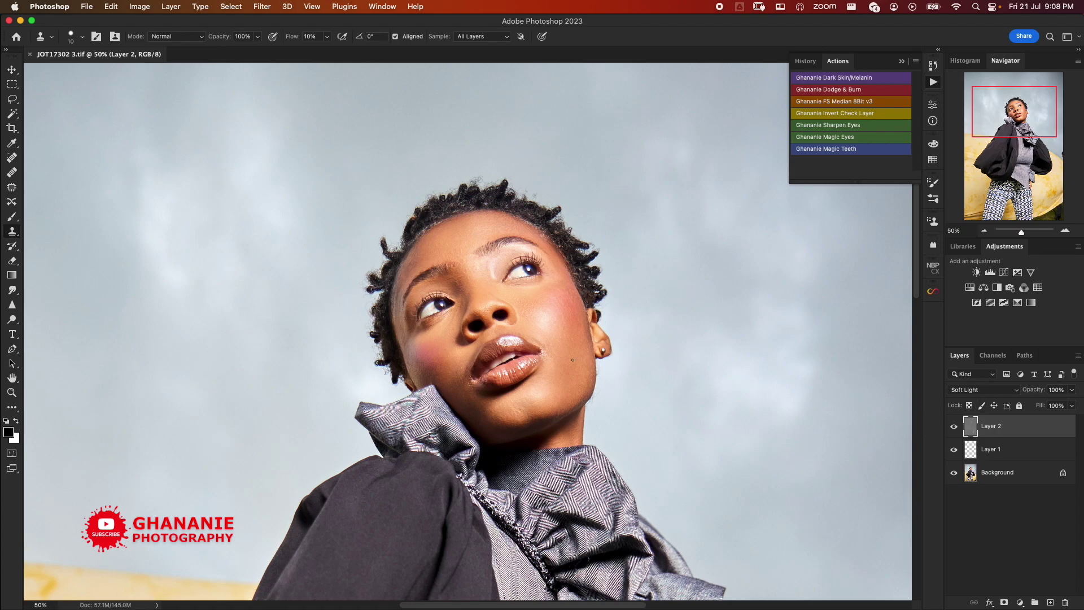
pyautogui.moveTo(570, 361)
pyautogui.mouseDown()
pyautogui.moveTo(528, 321)
pyautogui.moveTo(529, 336)
pyautogui.mouseUp()
pyautogui.click(1043, 420)
pyautogui.press('super+shift+alt+e')
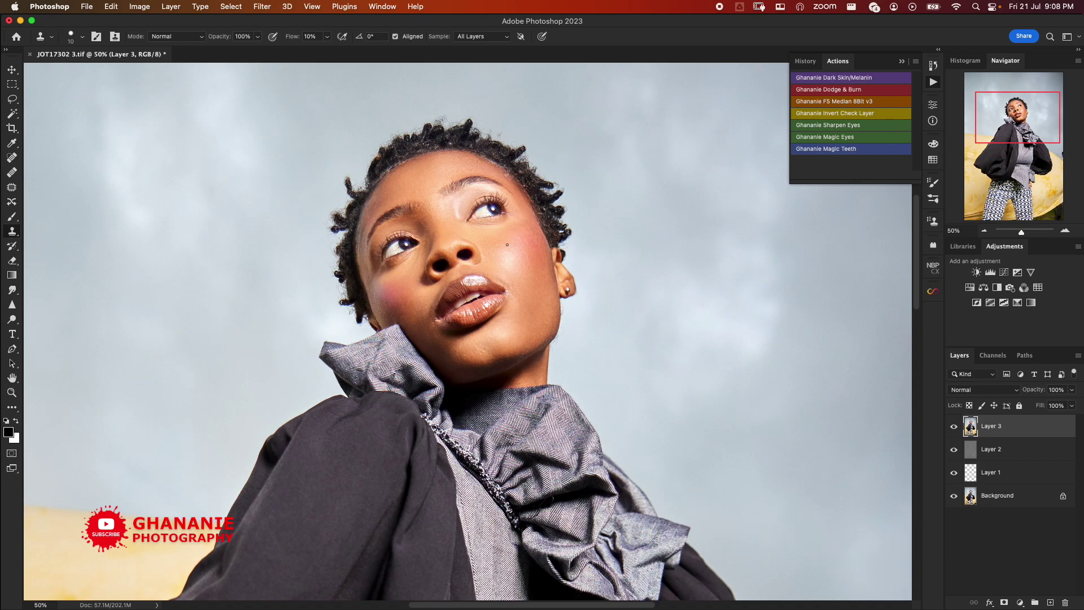
# Launch Retouch4me Portrait Volumes with Soft Light Layer output and view its mask at 150.
pyautogui.click(267, 9)
pyautogui.moveTo(367, 284)
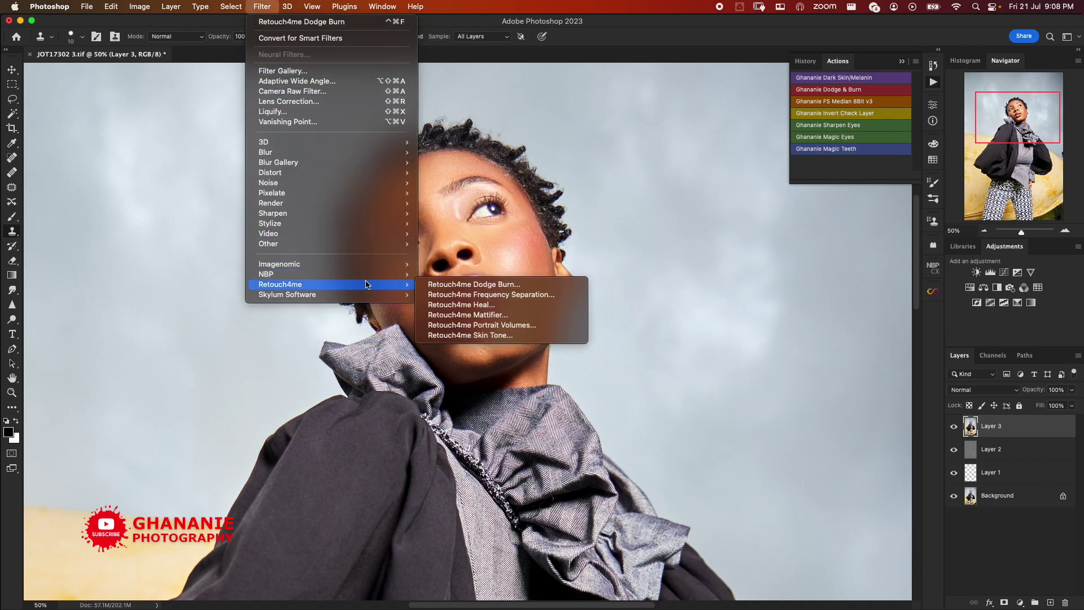
pyautogui.click(519, 326)
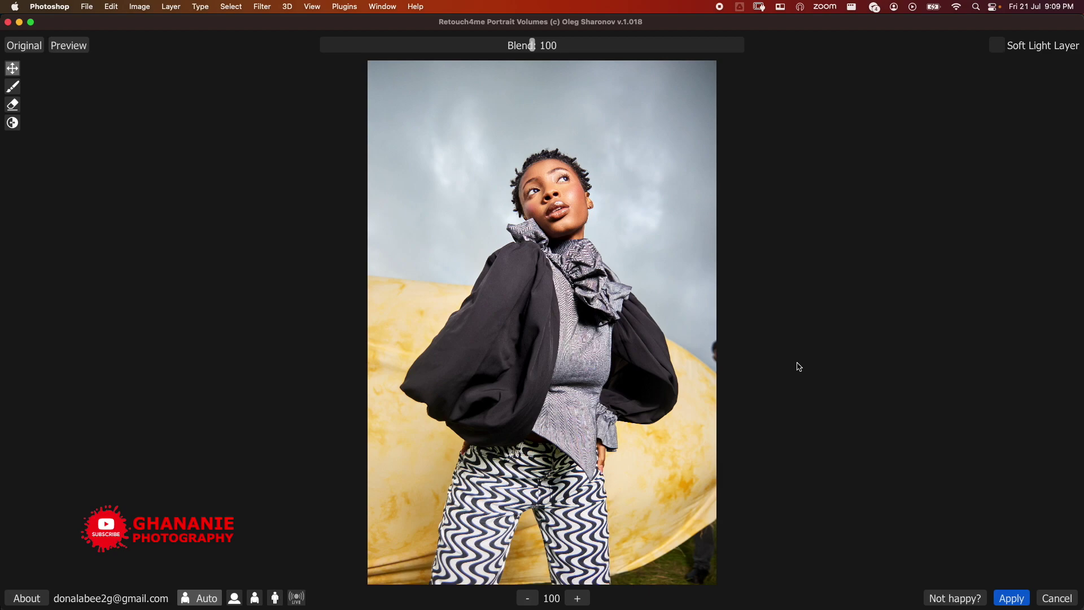
pyautogui.click(999, 47)
pyautogui.click(579, 598)
pyautogui.scroll(5, 554, 332)
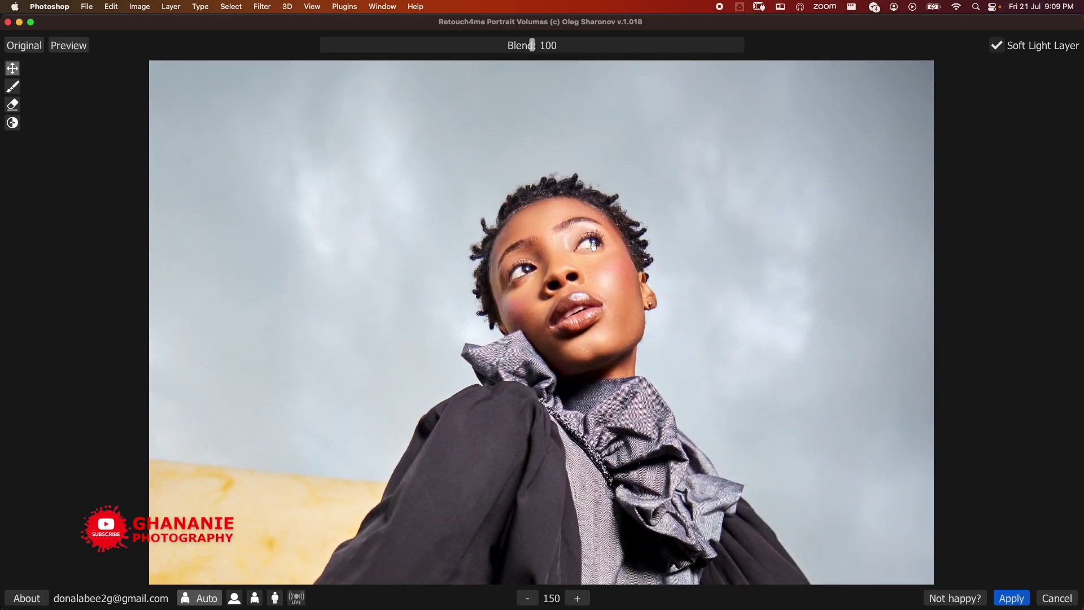
pyautogui.click(70, 47)
# Set Blend to 81, compare with the original, and apply the volumes retouch.
pyautogui.moveTo(535, 48); pyautogui.dragTo(674, 63)
pyautogui.moveTo(671, 44); pyautogui.dragTo(492, 57)
pyautogui.click(29, 48)
pyautogui.click(33, 49)
pyautogui.click(32, 50)
pyautogui.click(1011, 598)
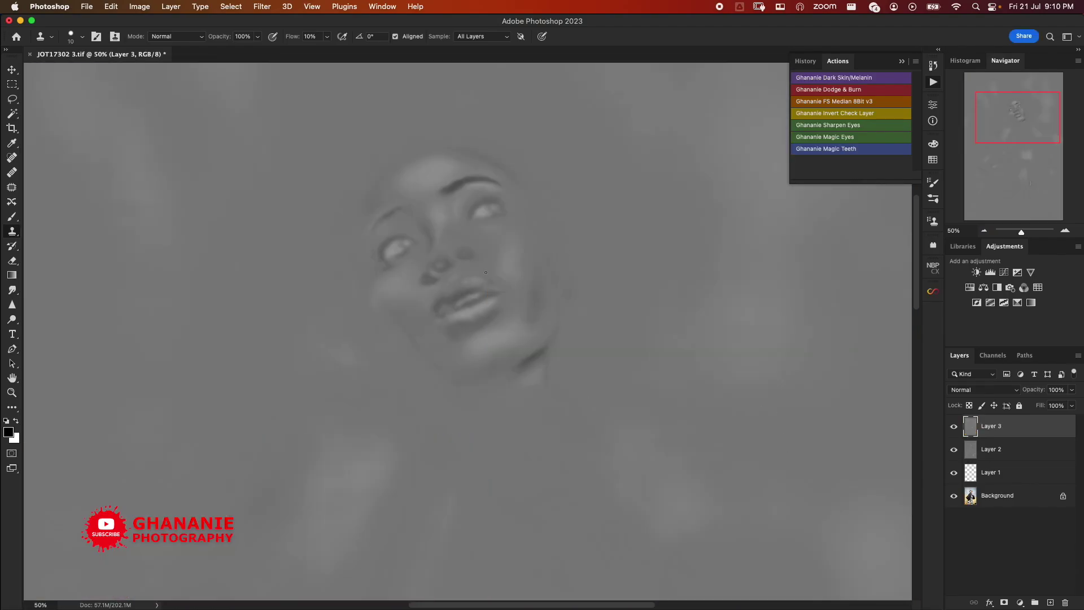
# Switch Layer 3 to Soft Light blending and zoom out to view the whole portrait.
pyautogui.click(999, 389)
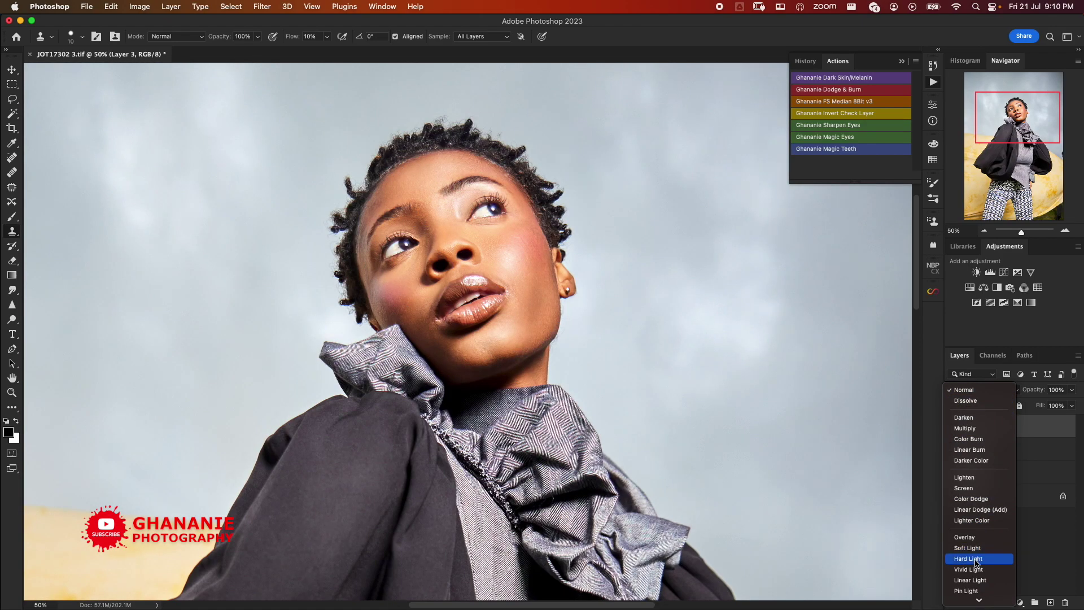
pyautogui.click(970, 547)
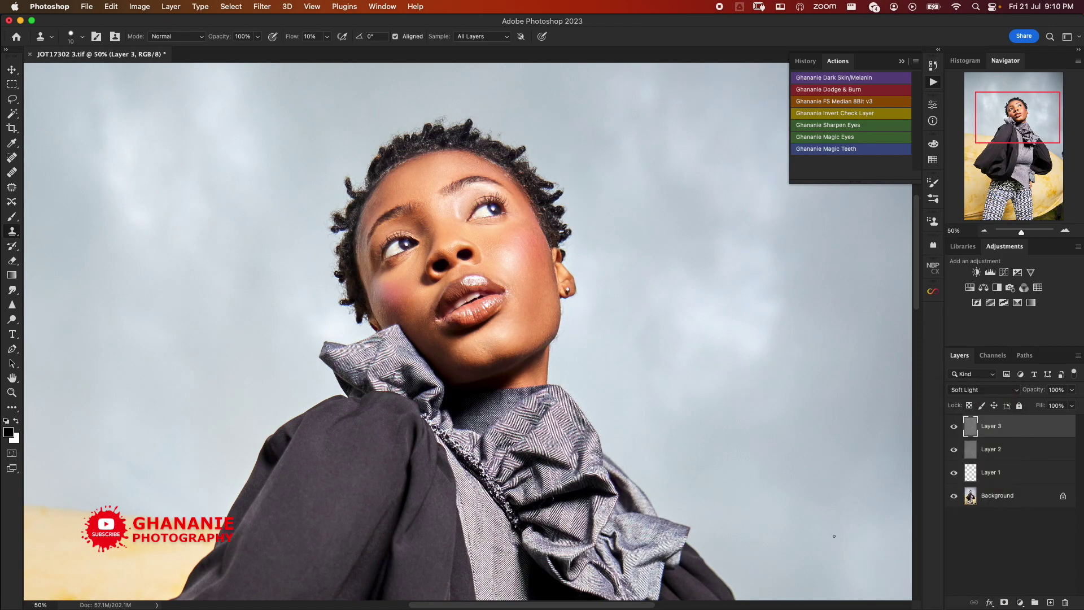
pyautogui.press('super+minus')
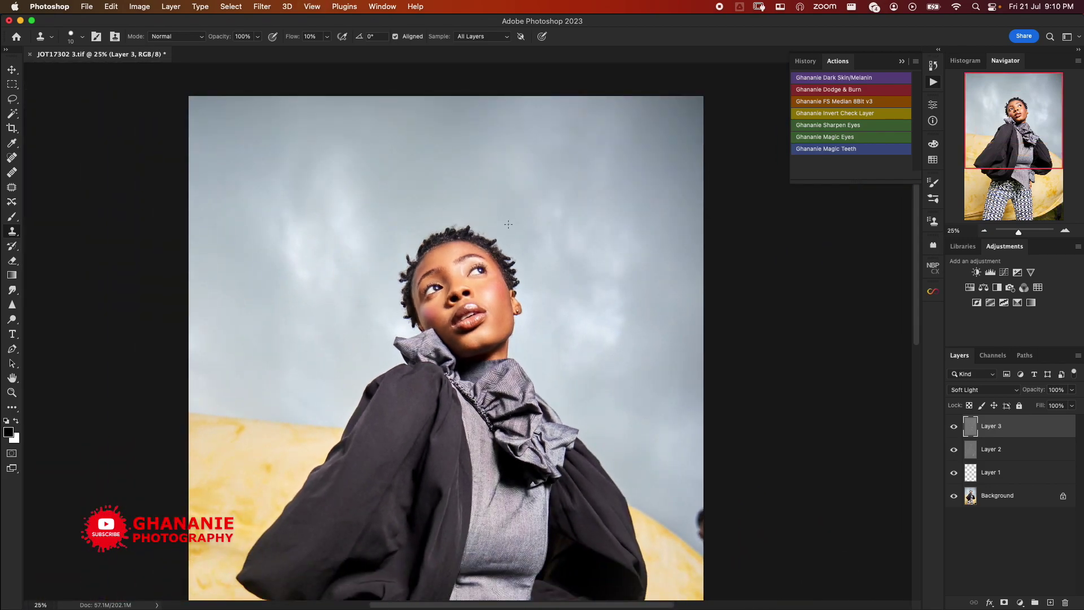
pyautogui.moveTo(528, 375)
pyautogui.mouseDown()
pyautogui.moveTo(555, 261)
pyautogui.moveTo(518, 310)
pyautogui.moveTo(523, 391)
pyautogui.mouseUp()
# Zoom the portrait to 100% and pan across both sides of the face to inspect the skin retouching.
pyautogui.press('super+plus')
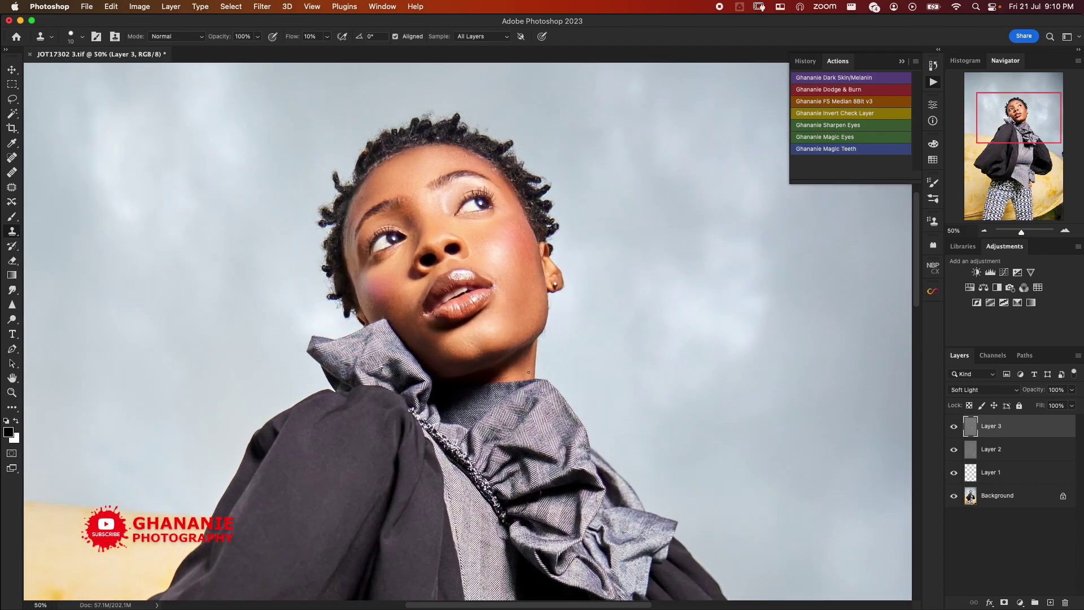
pyautogui.press('super+plus')
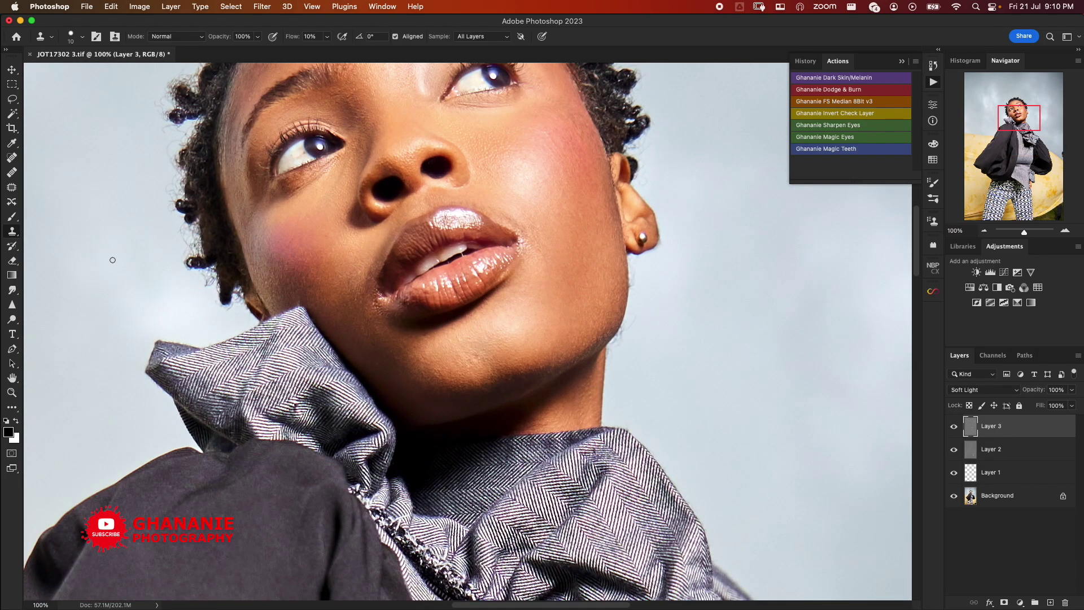
pyautogui.scroll(5, 530, 218)
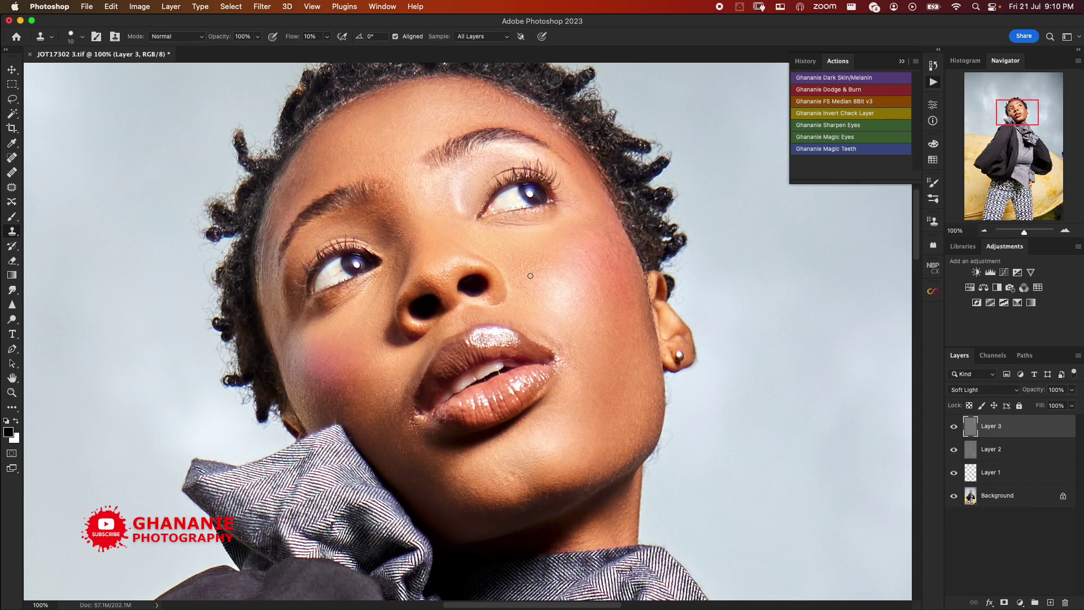
pyautogui.scroll(3, 463, 284)
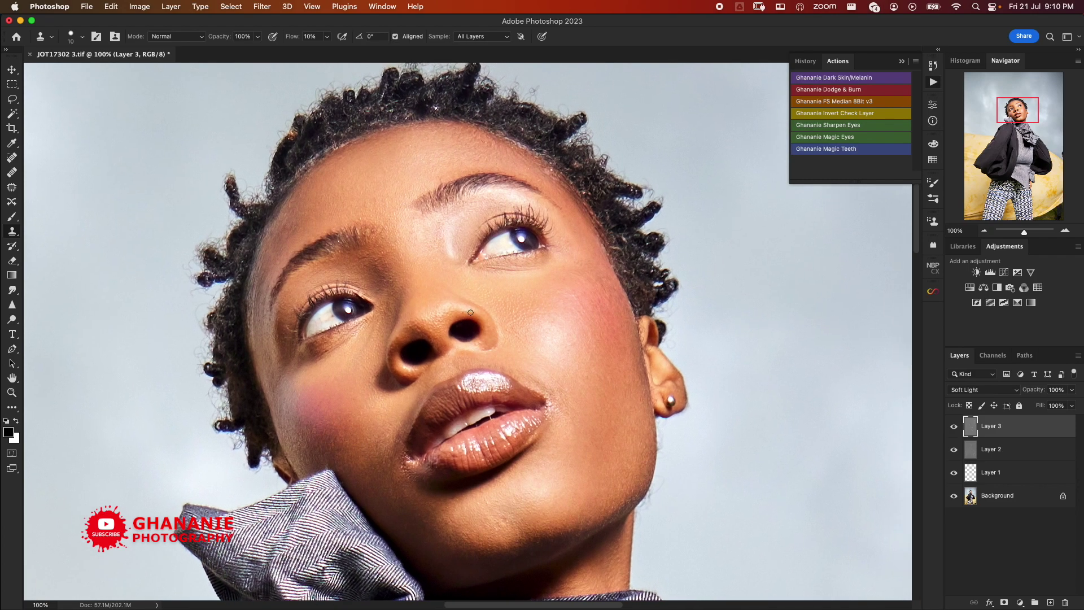
pyautogui.scroll(-1, 484, 357)
pyautogui.hscroll(-1, 484, 358)
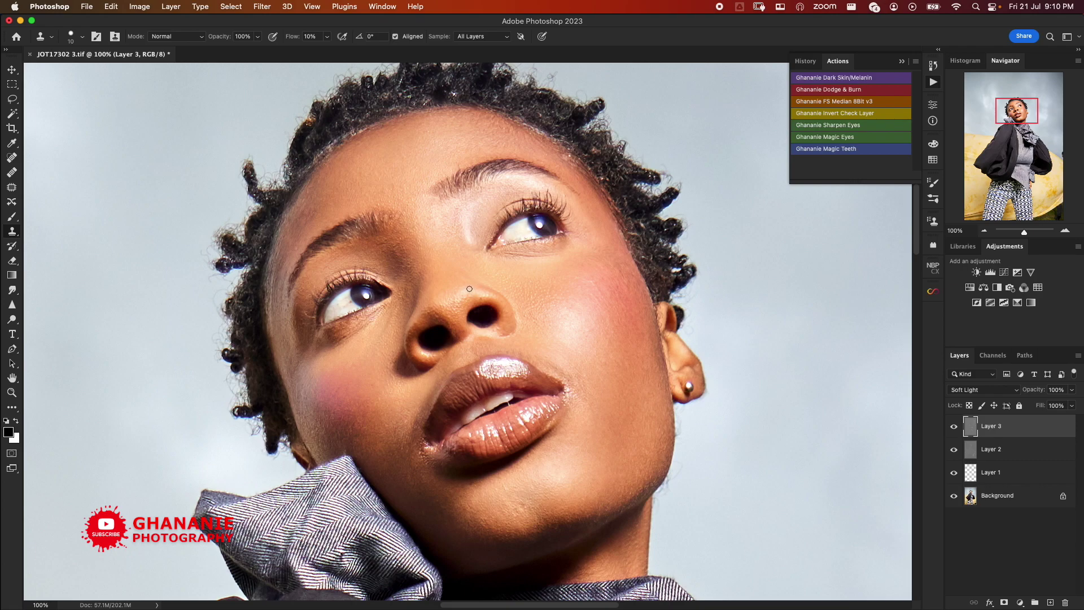
pyautogui.scroll(2, 508, 317)
pyautogui.hscroll(2, 508, 317)
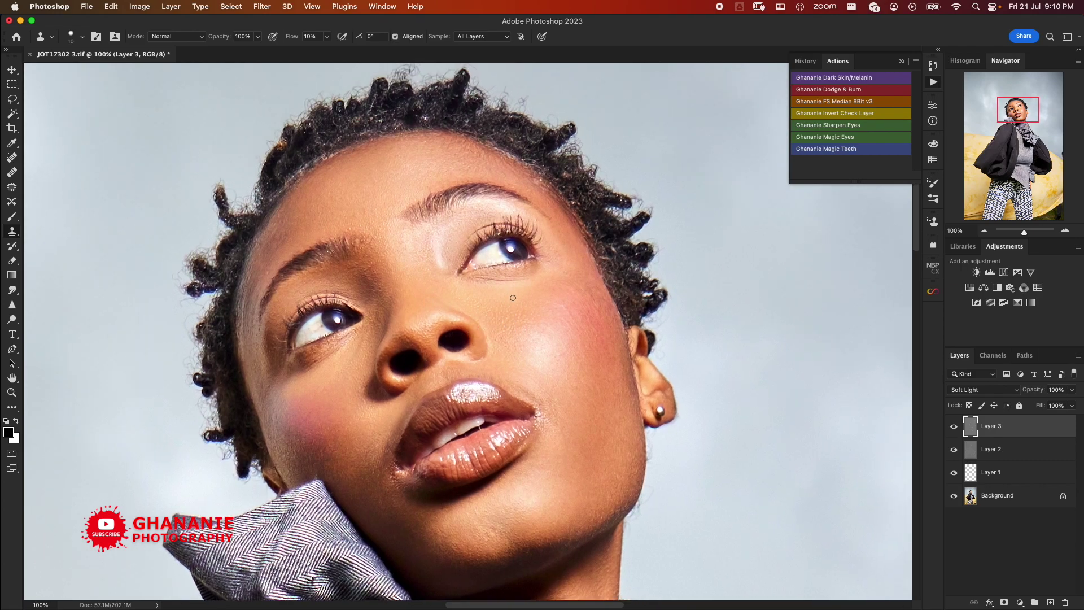
pyautogui.moveTo(508, 334); pyautogui.dragTo(450, 310)
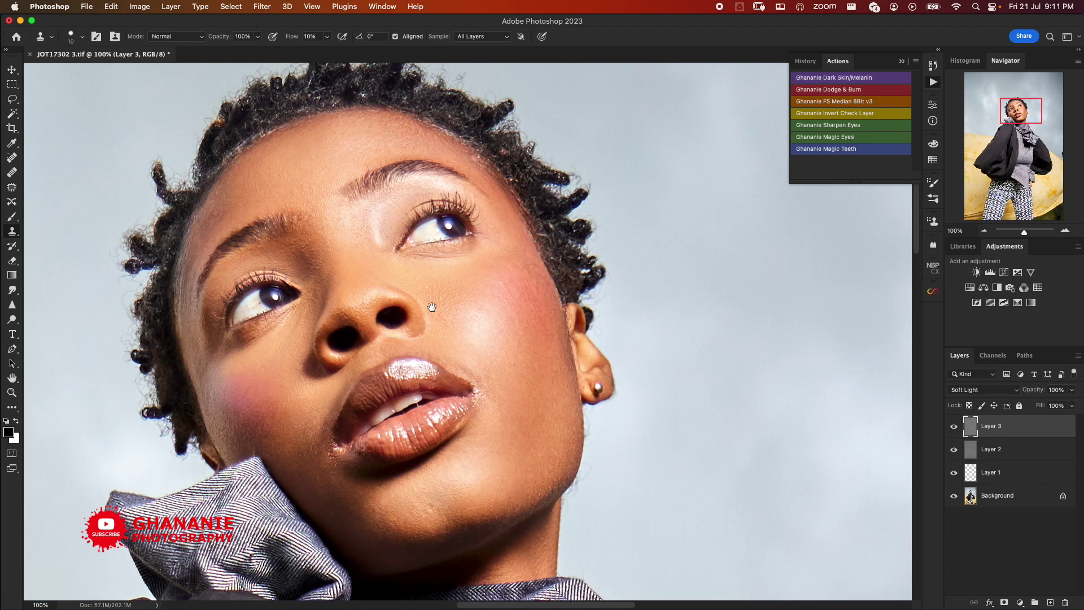
pyautogui.hscroll(2, 429, 316)
pyautogui.scroll(-1, 429, 316)
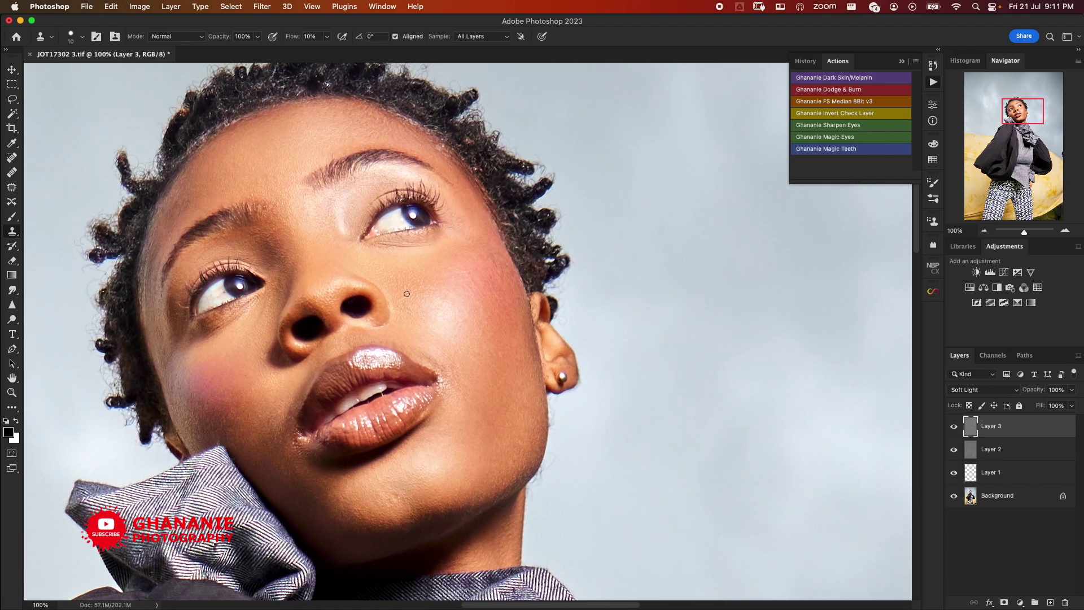
pyautogui.scroll(-5, 406, 294)
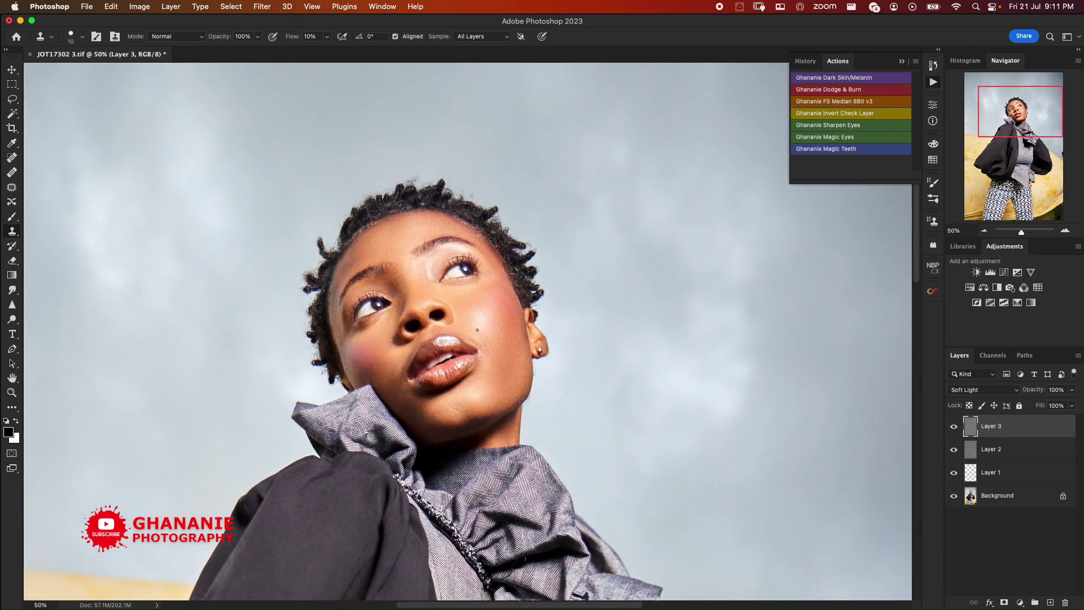
pyautogui.scroll(-2, 505, 353)
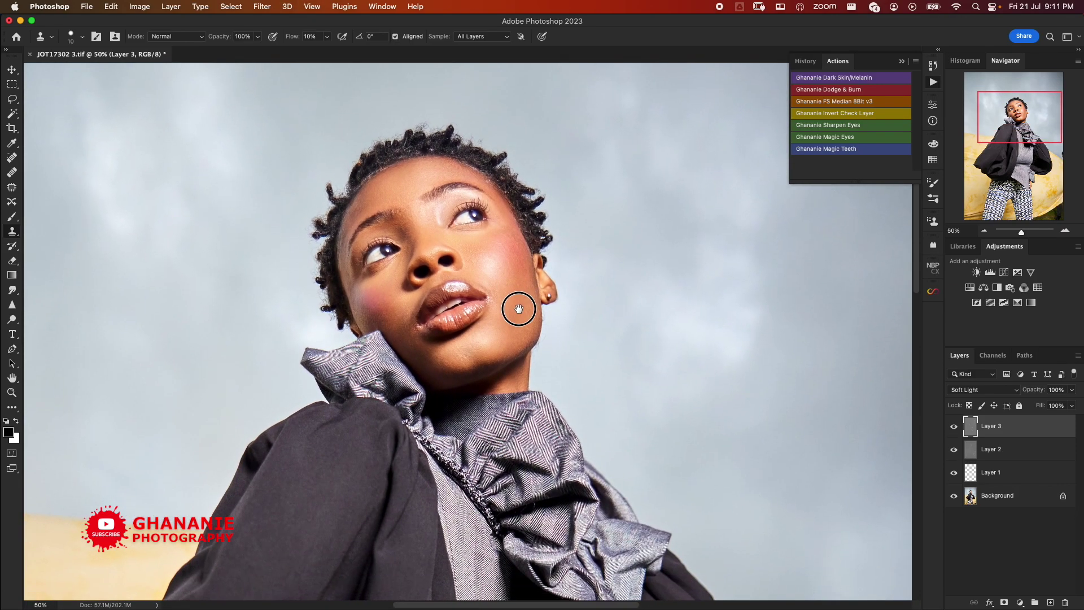
# Zoom back out to review the whole portrait, then save the retouched document.
pyautogui.press('super+minus')
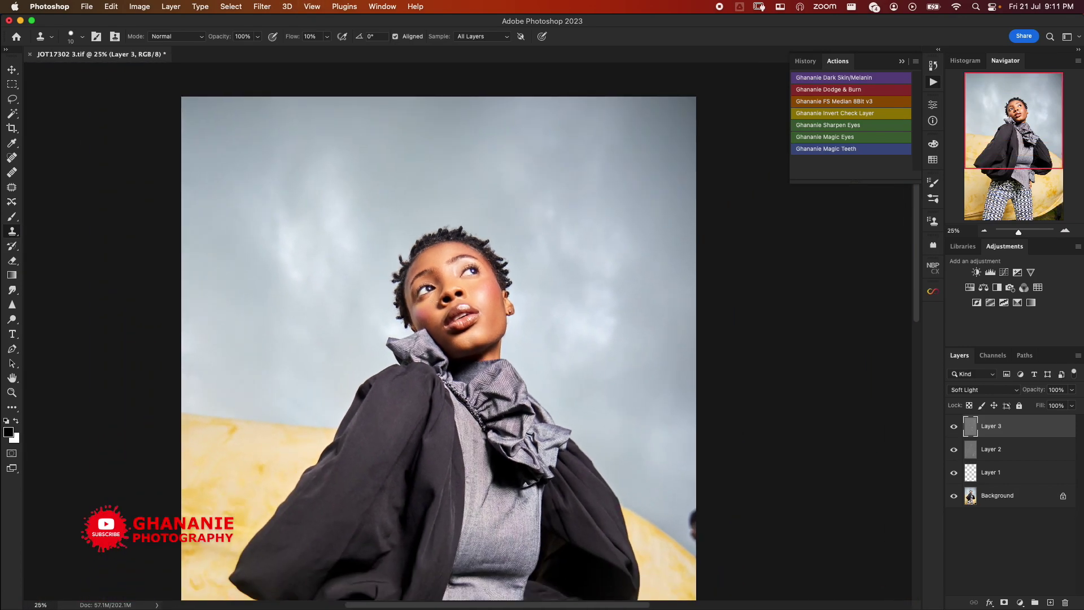
pyautogui.hscroll(-2, 575, 305)
pyautogui.scroll(-1, 576, 304)
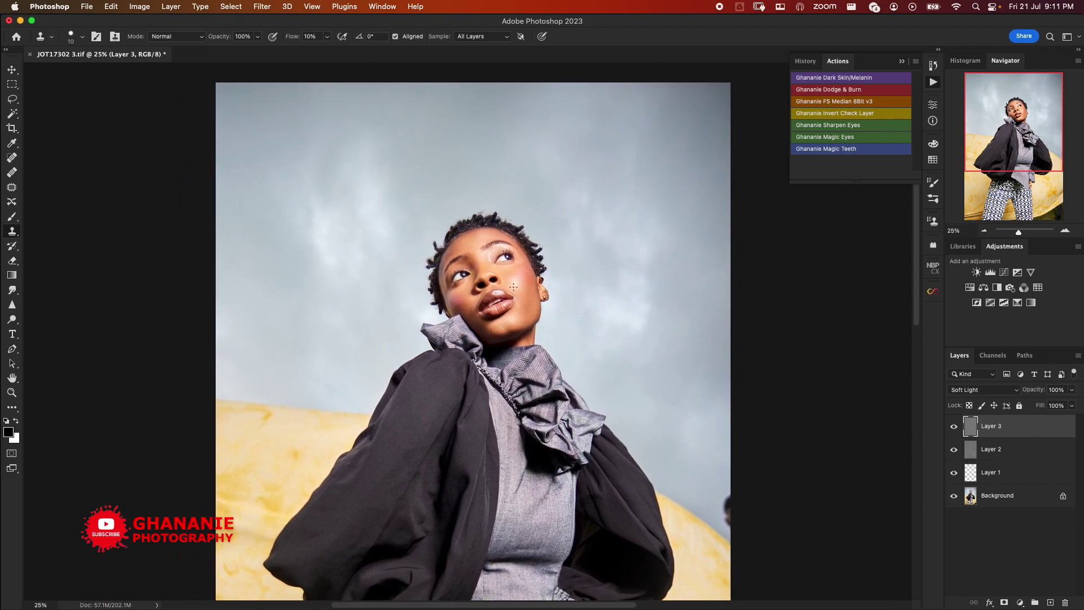
pyautogui.scroll(3, 504, 287)
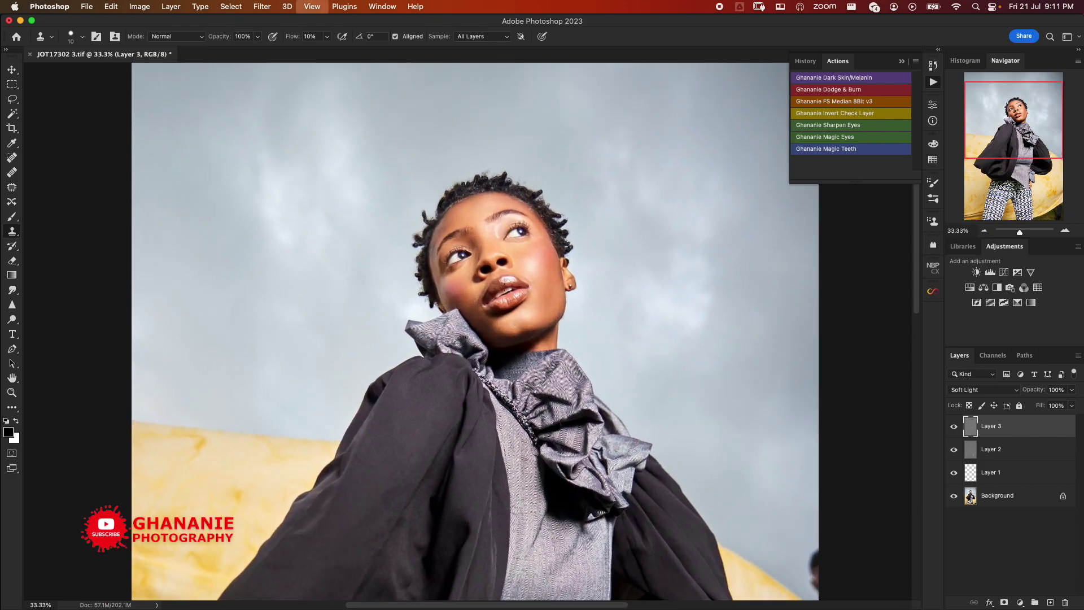
pyautogui.scroll(2, 556, 322)
pyautogui.hscroll(1, 557, 322)
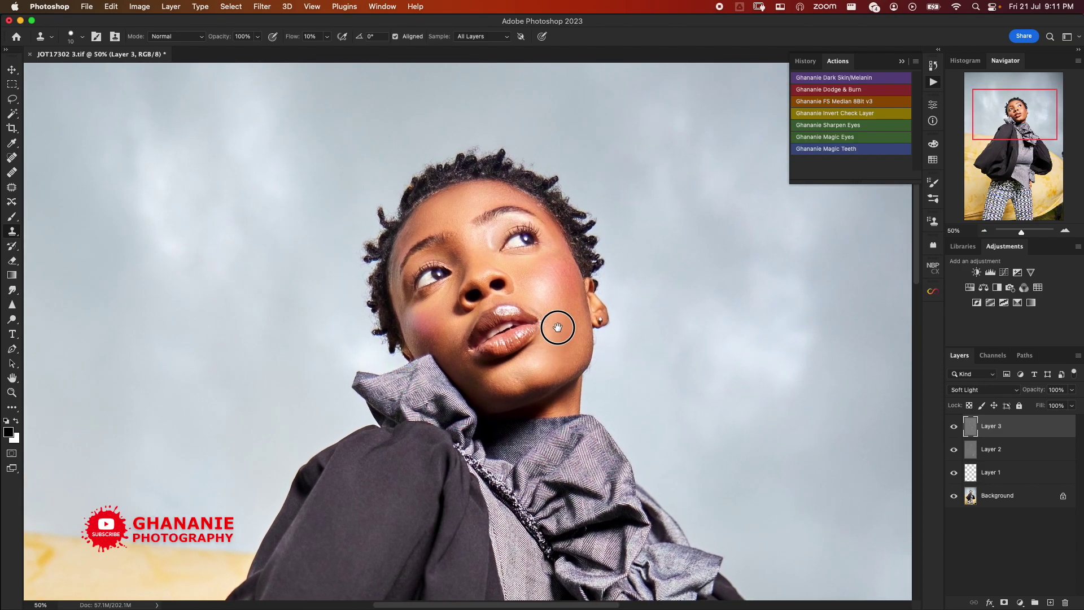
pyautogui.hscroll(1, 535, 340)
pyautogui.hscroll(-2, 550, 313)
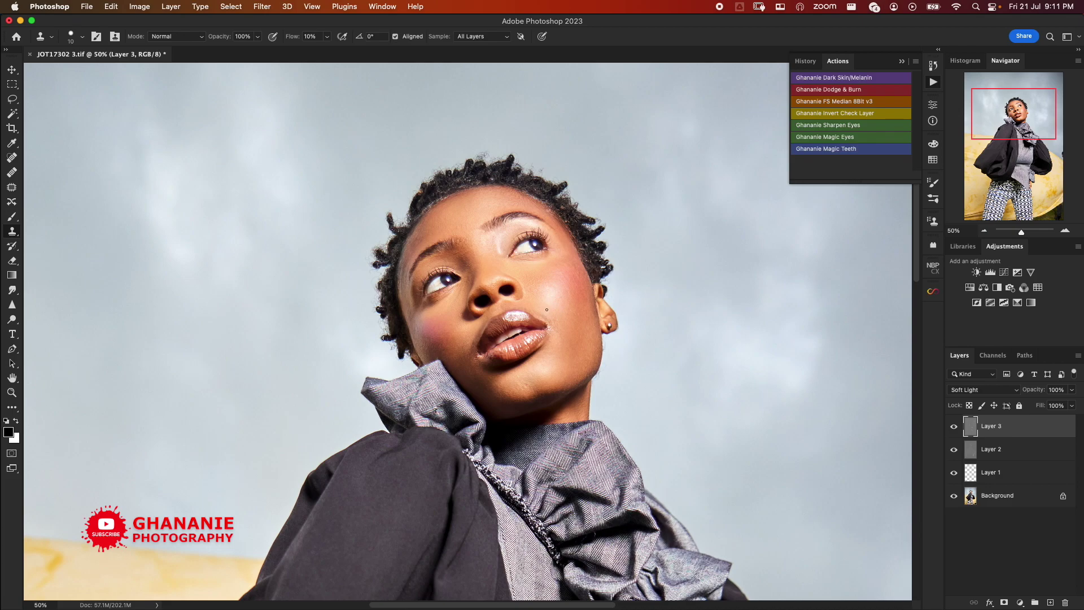
pyautogui.press('super+s')
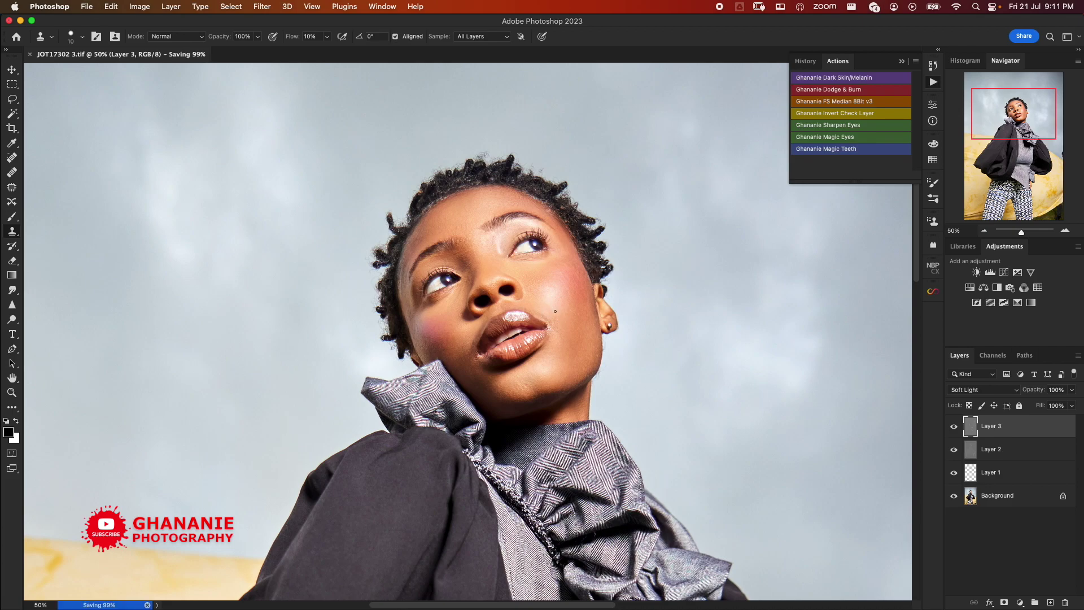
# Bring Capture One forward from Mission Control, then check the eye at 100% of JOT17302 3.tif before returning to Fit.
pyautogui.hotkey('ctrl', 'Up')
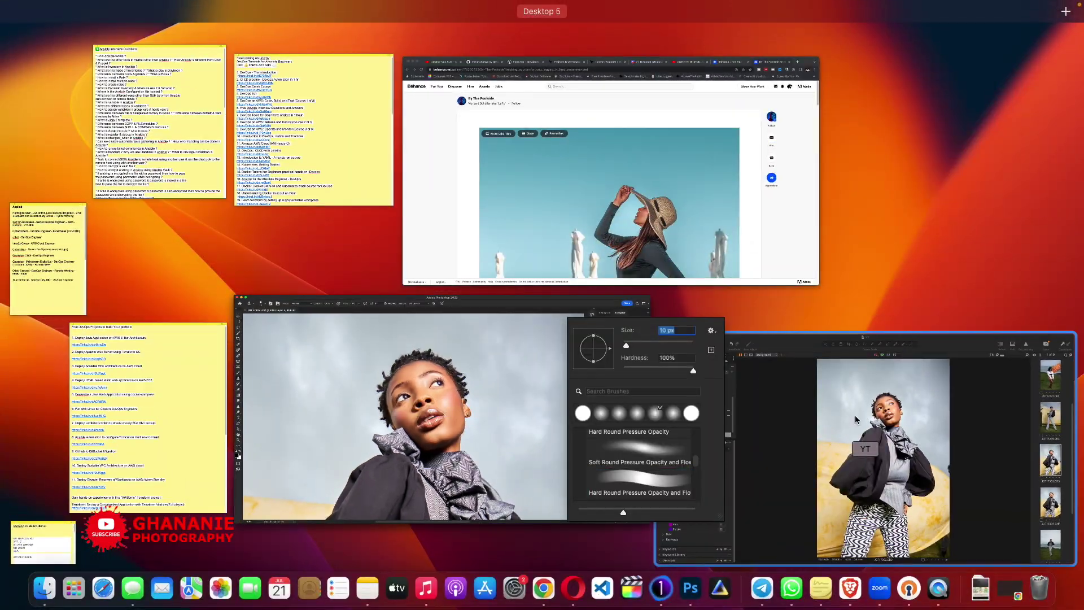
pyautogui.click(899, 415)
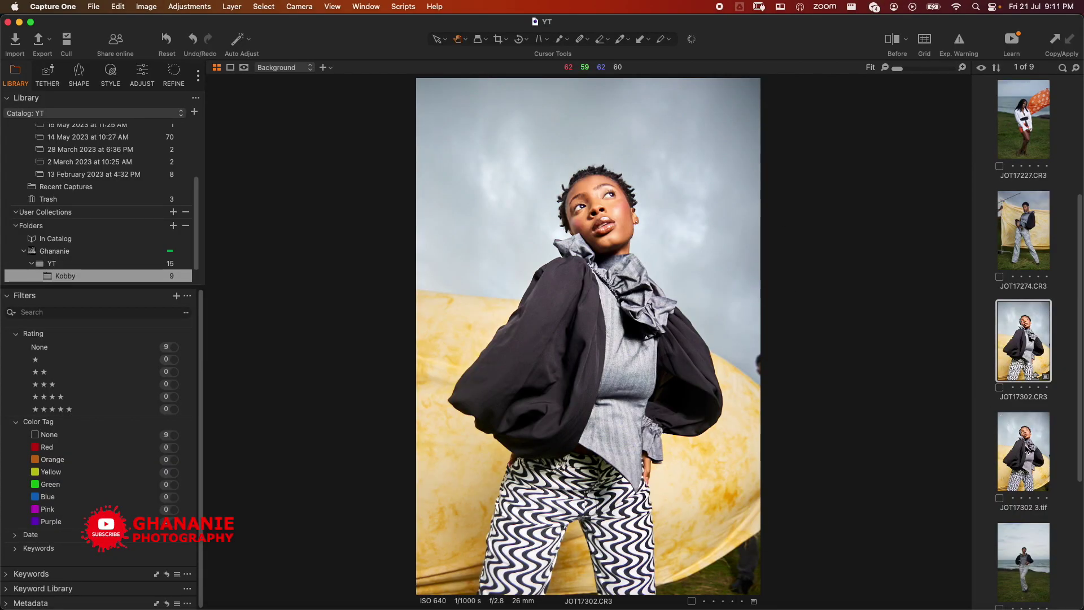
pyautogui.click(602, 217)
pyautogui.click(580, 272)
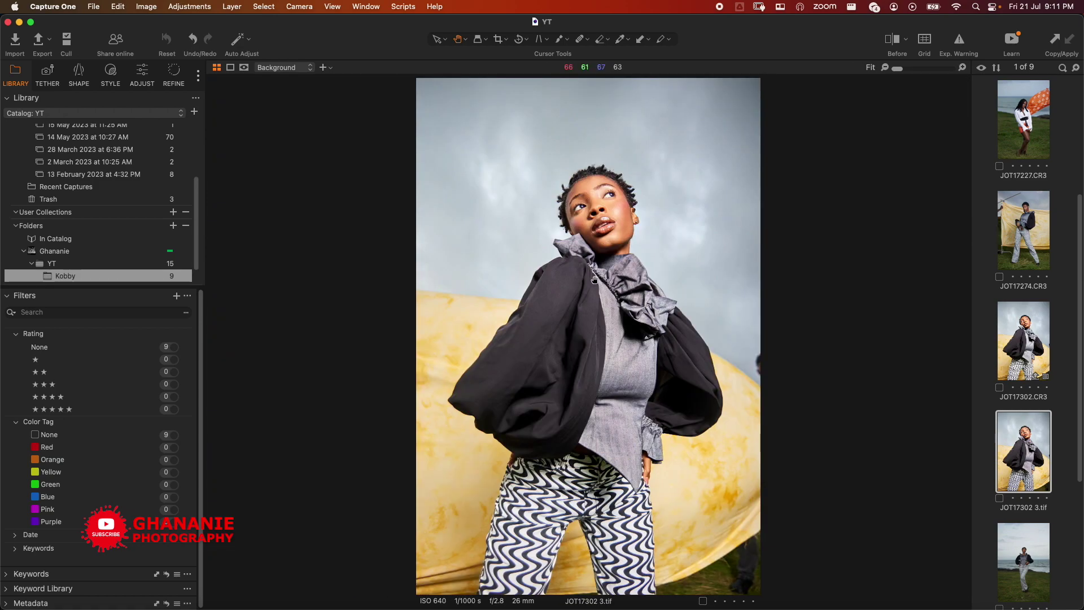